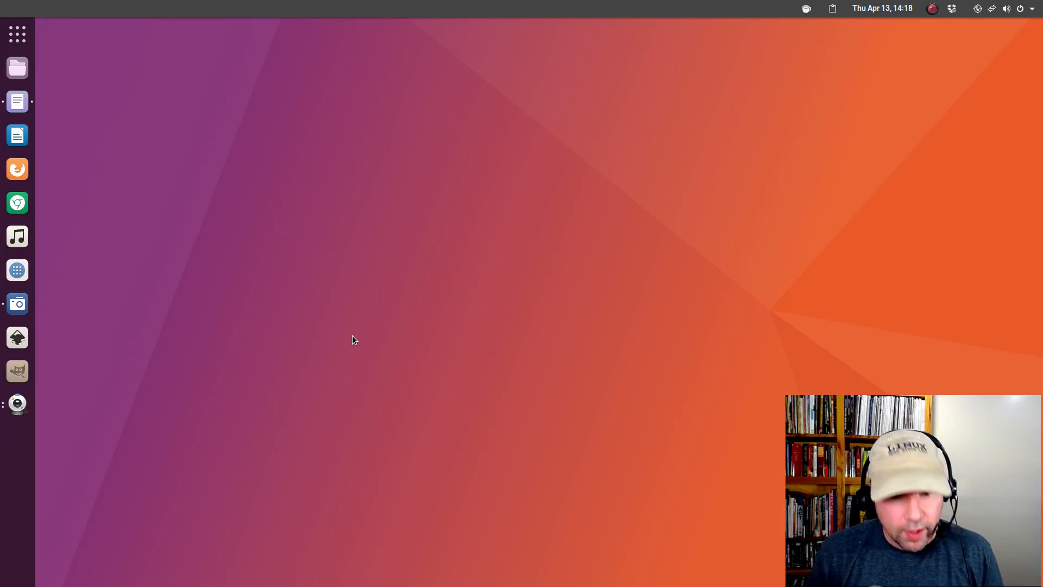
Launch Synaptic Package Manager from the overview search for 'syn' and authenticate with the admin password.
click(15, 276)
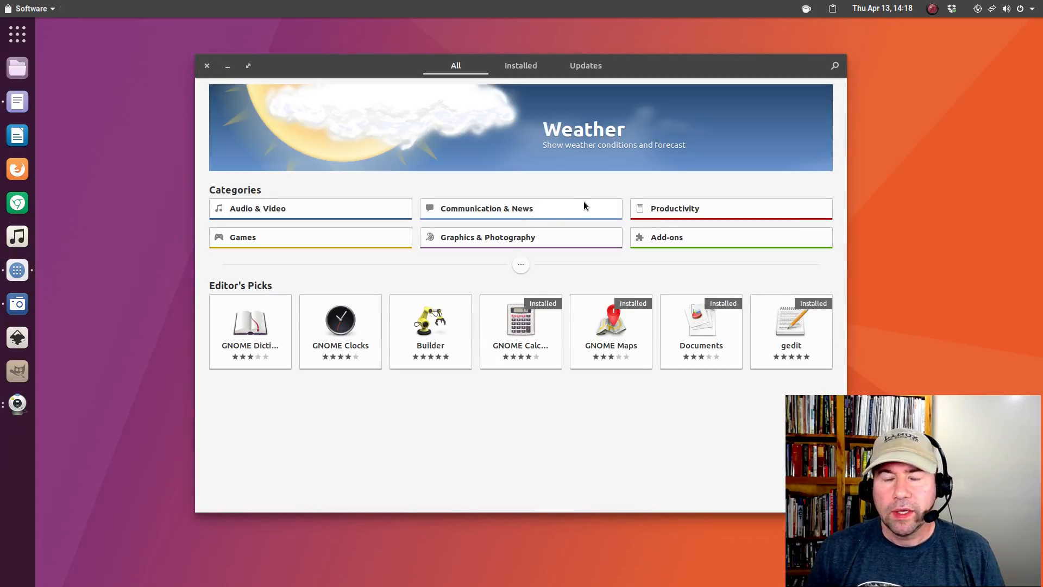
click(206, 66)
key(super)
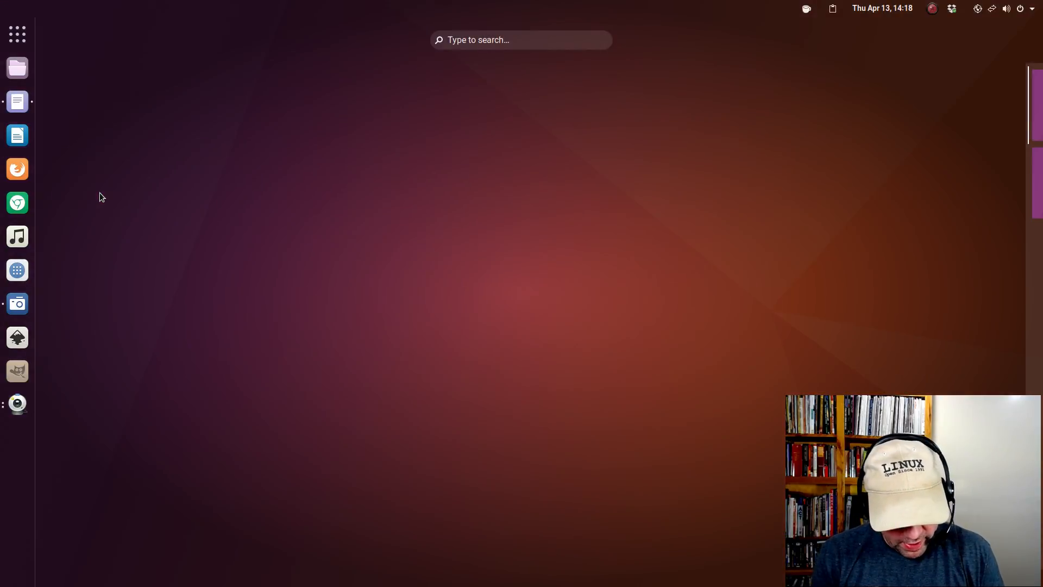
text(syn)
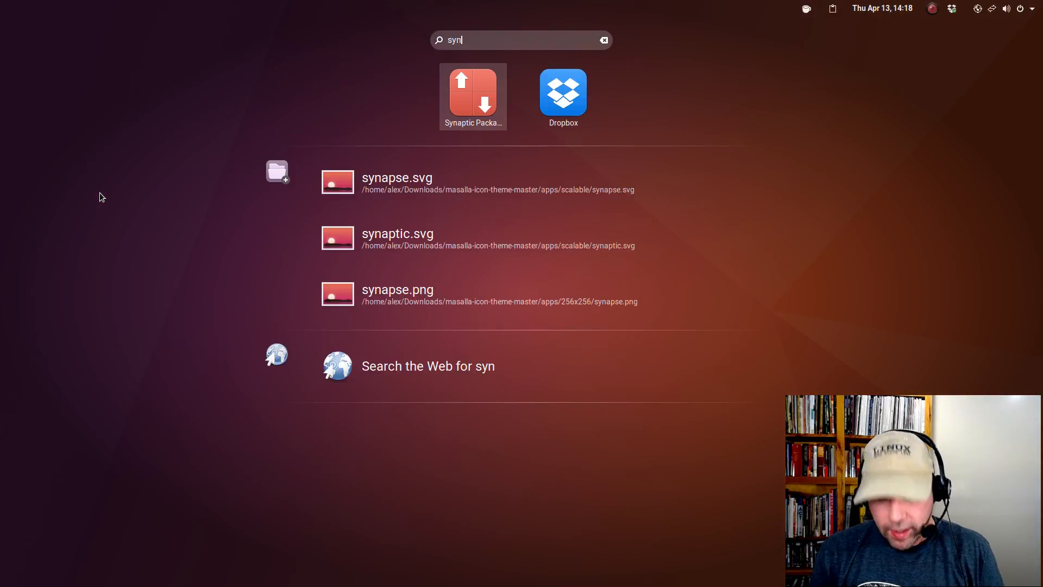
key(Return)
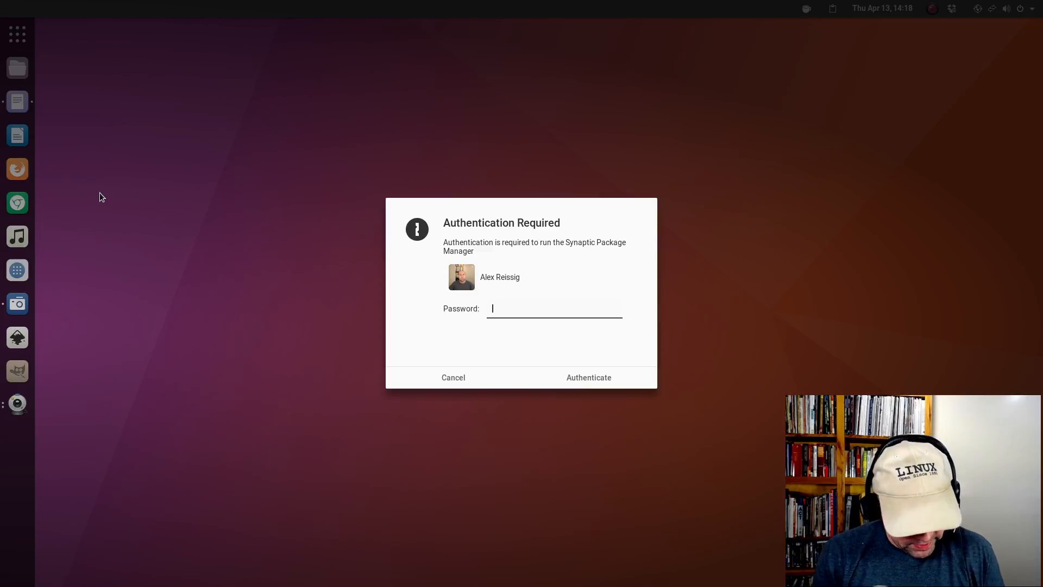
text(•••)
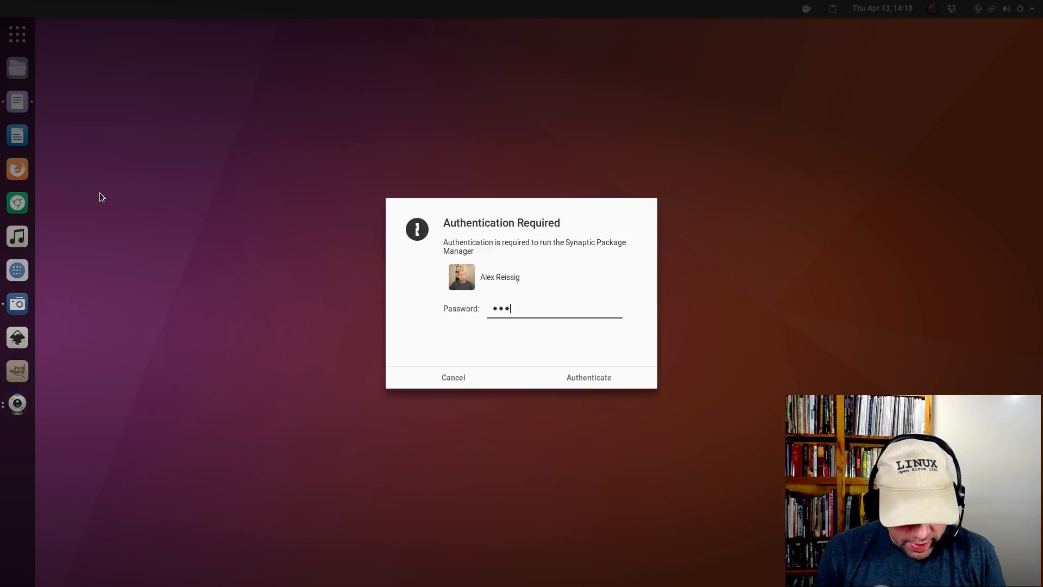
text(••)
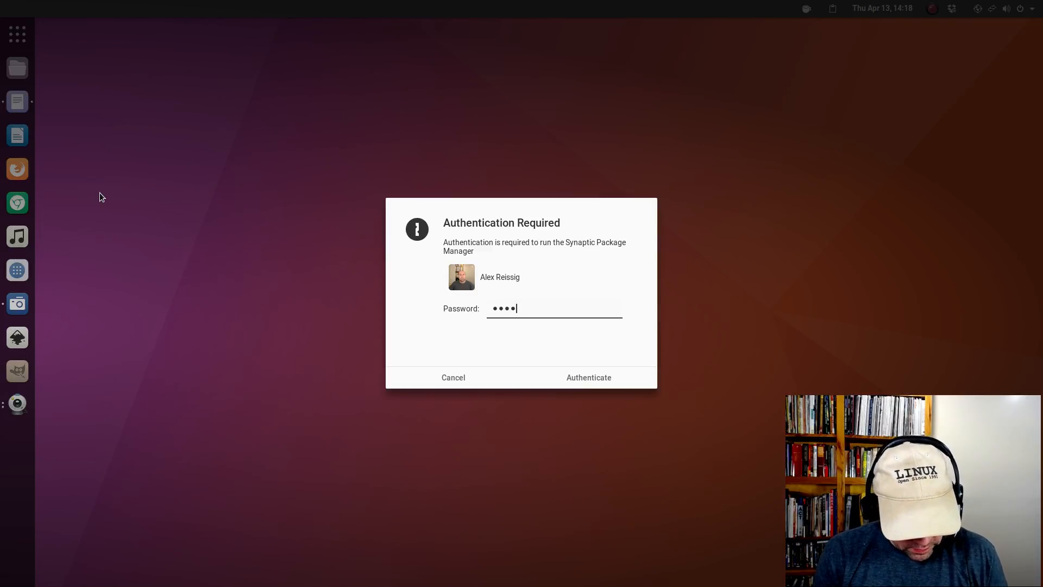
text(•••••••)
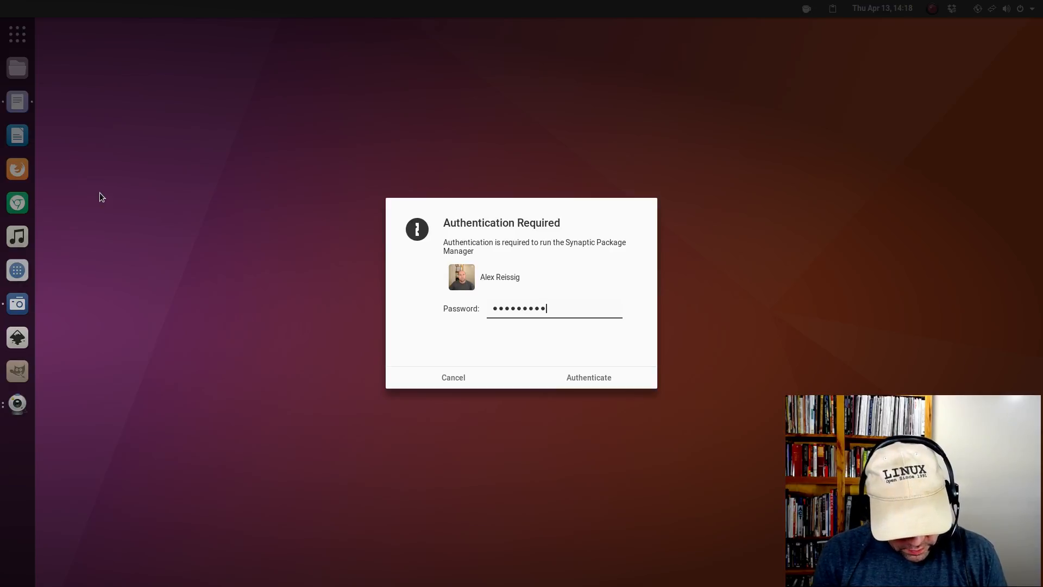
text(•)
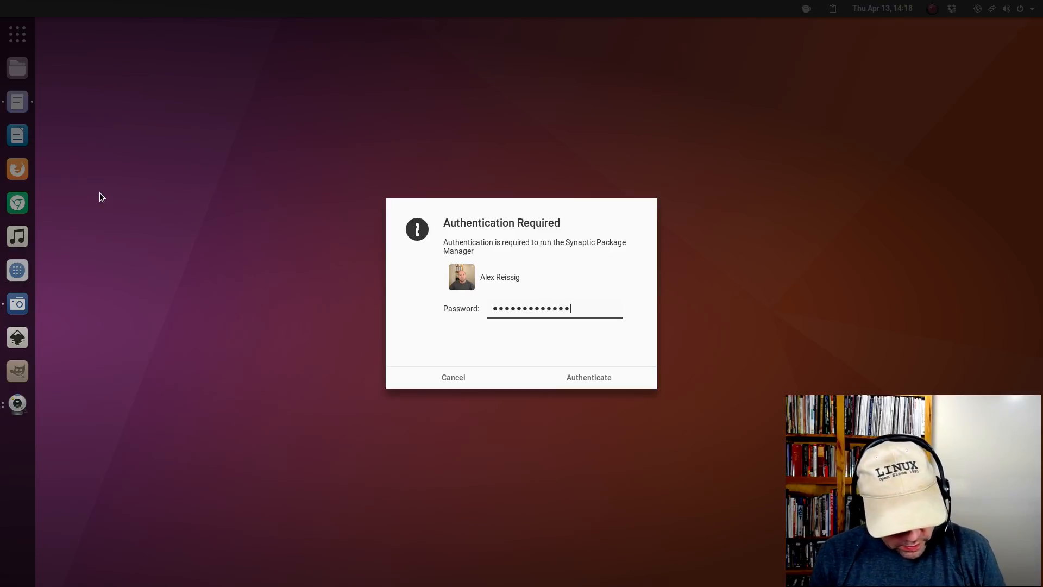
key(Return)
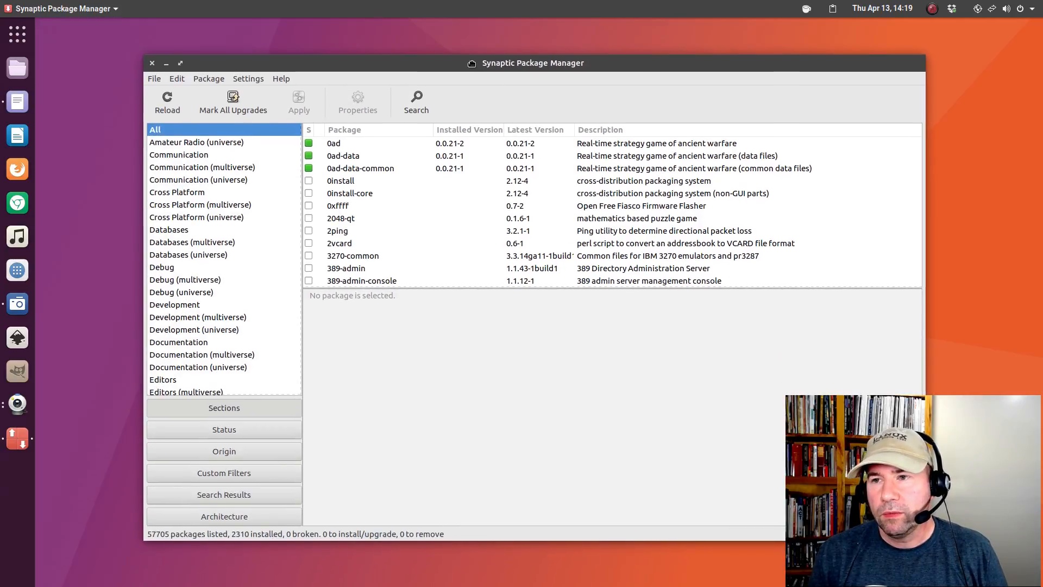
Search Synaptic for 'ubuntu-wallpapers', pasted from the notes, and look through the 20 results.
click(419, 102)
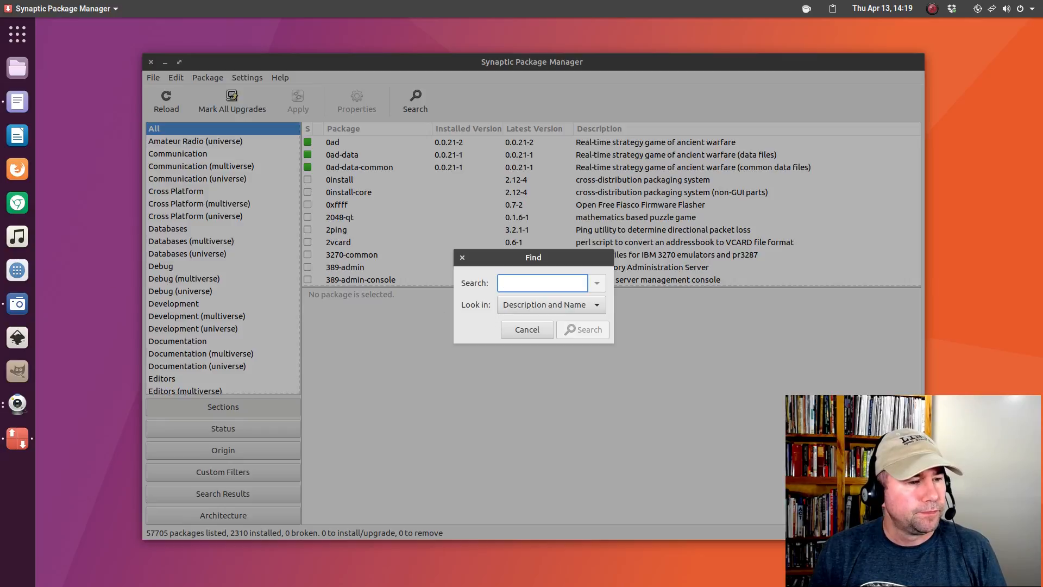
key(alt+Tab)
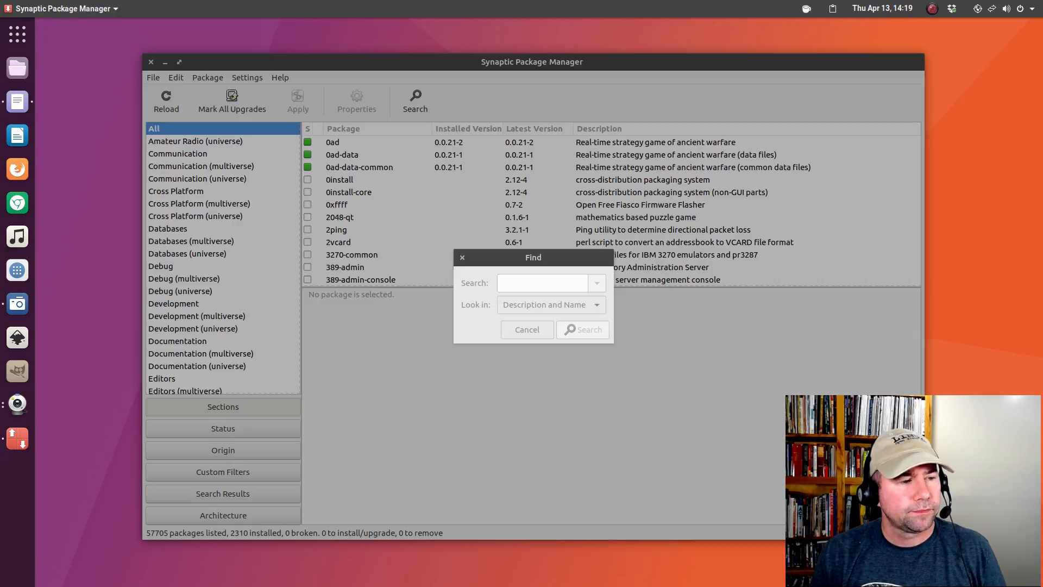
click(525, 281)
right_click(526, 280)
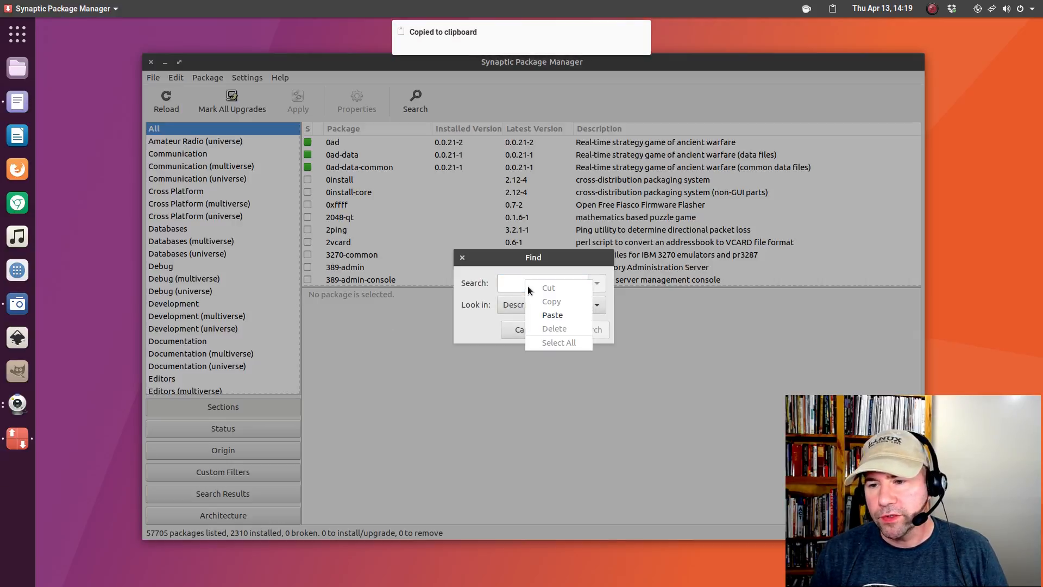
click(552, 315)
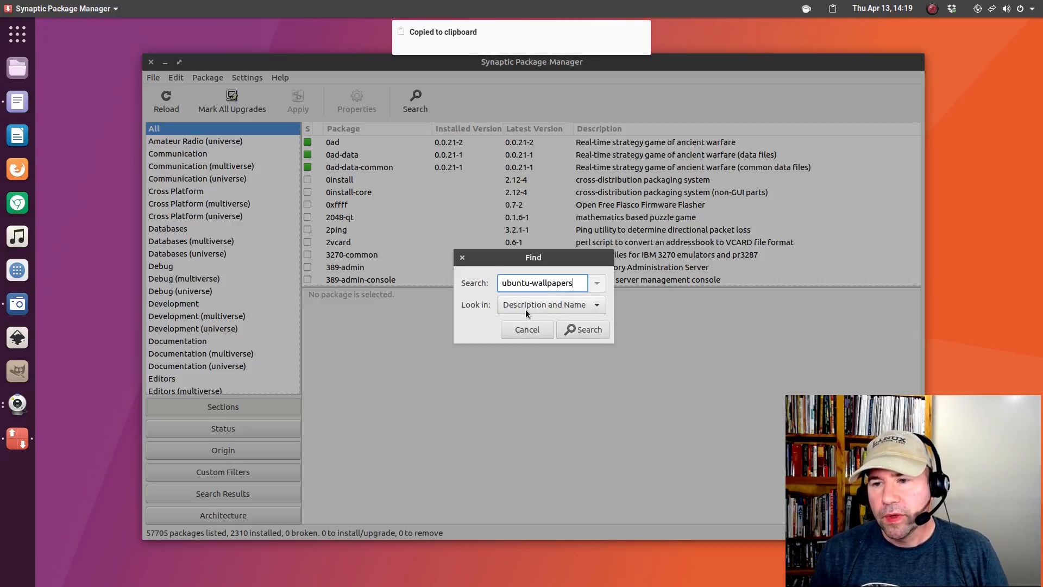
click(568, 327)
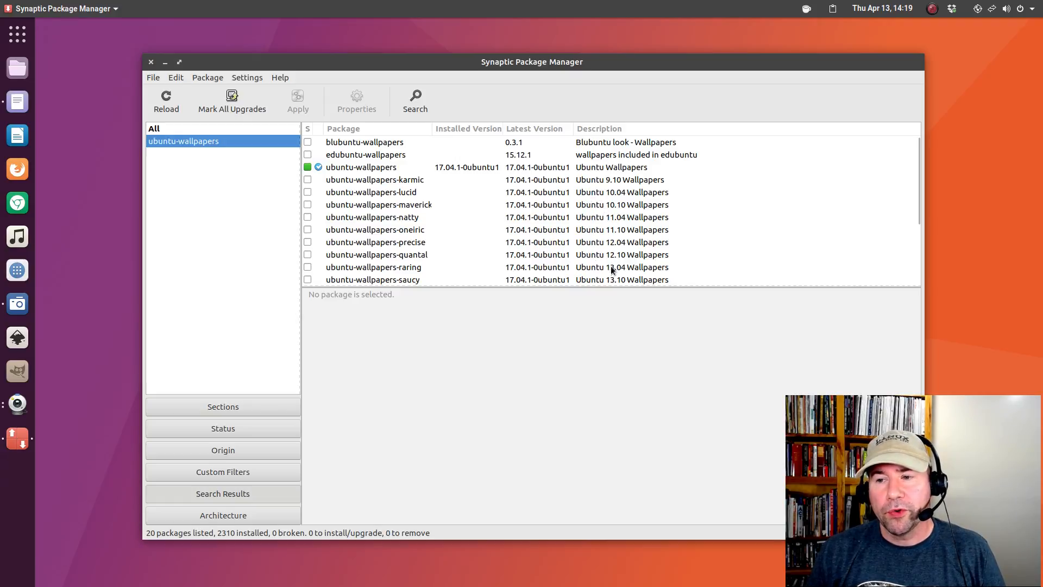
scroll(609, 273, down, 3)
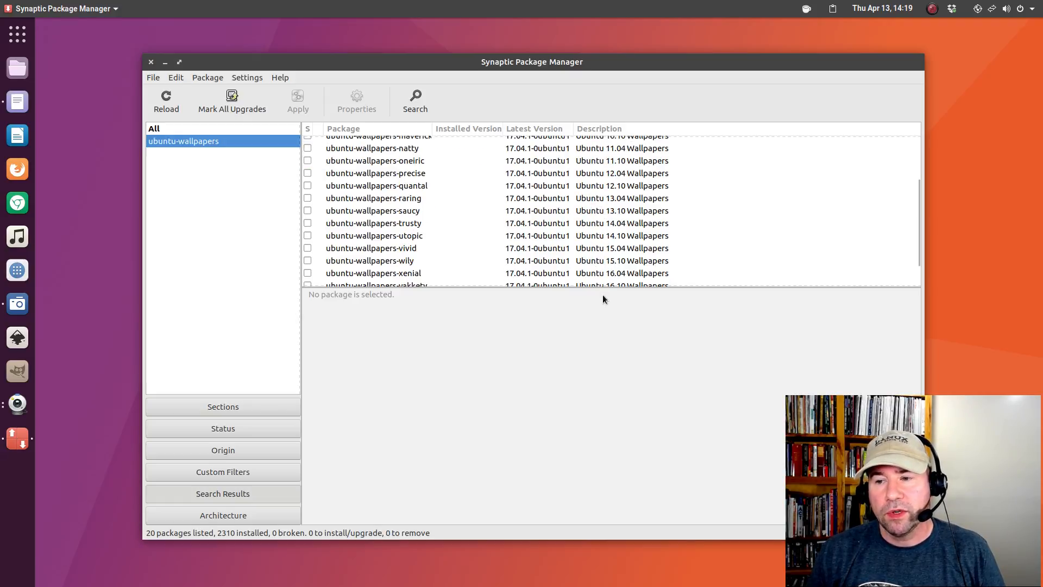
scroll(599, 282, up, 3)
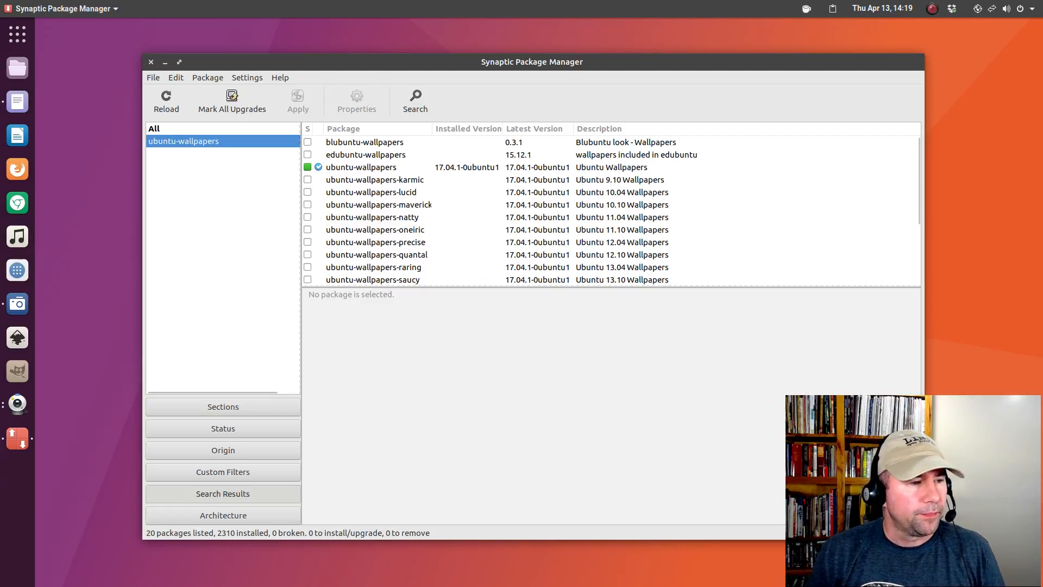
Search Synaptic for 'moka' copied from the notes, confirm moka-icon-theme is installed, then close Synaptic.
key(alt+Tab)
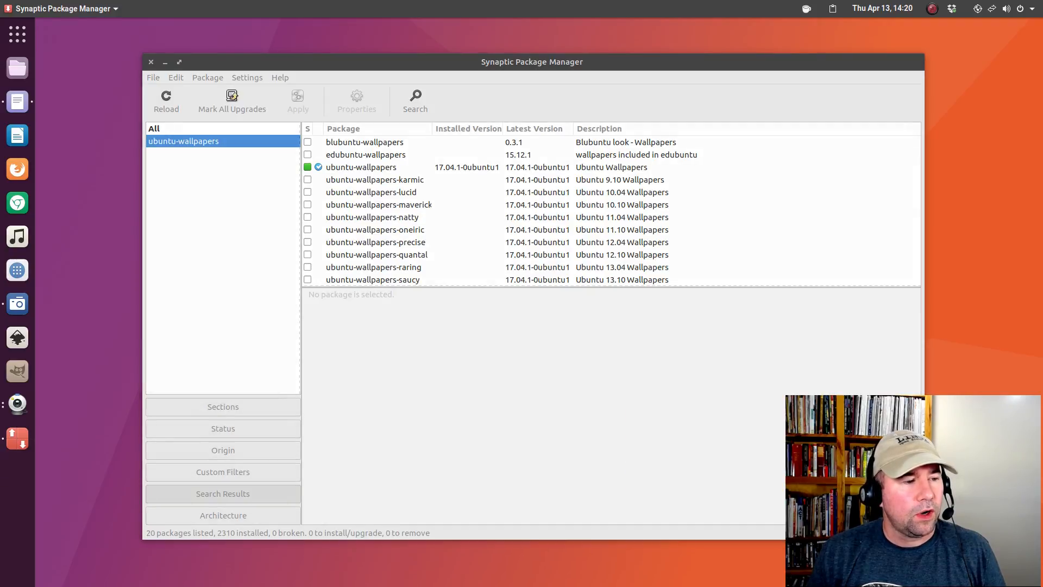
key(ctrl+c)
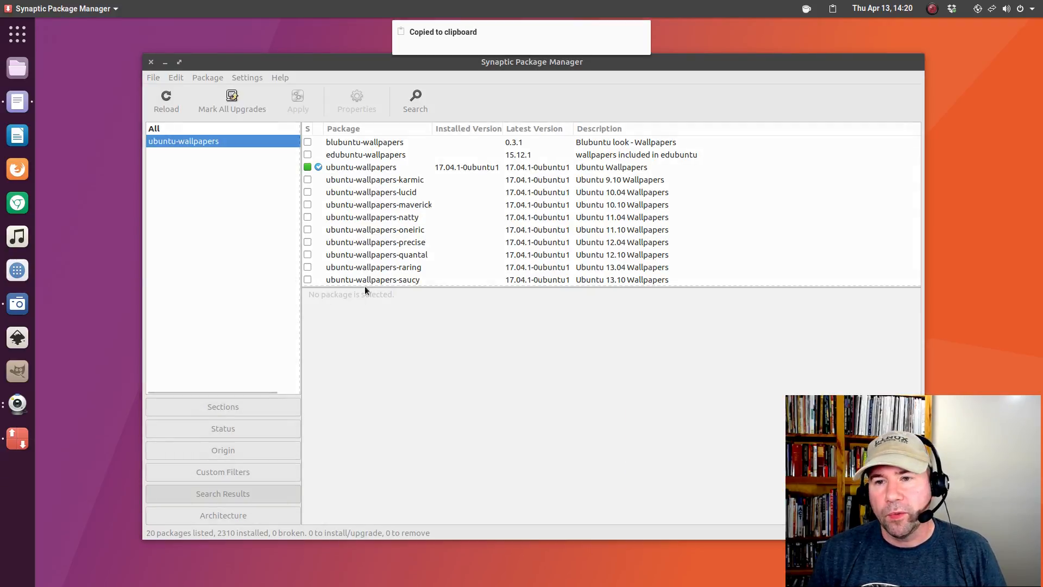
click(416, 105)
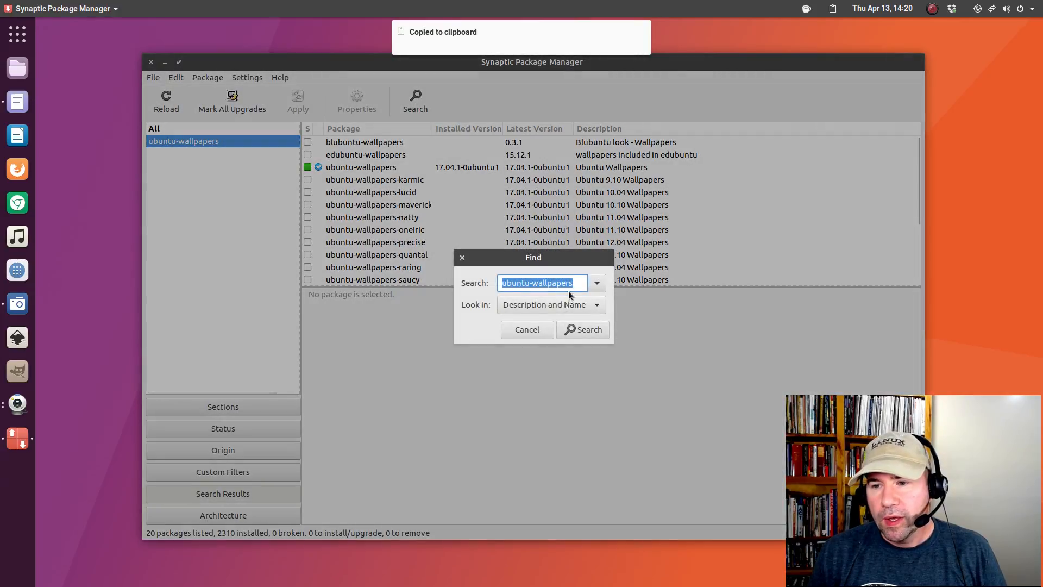
right_click(564, 285)
click(579, 318)
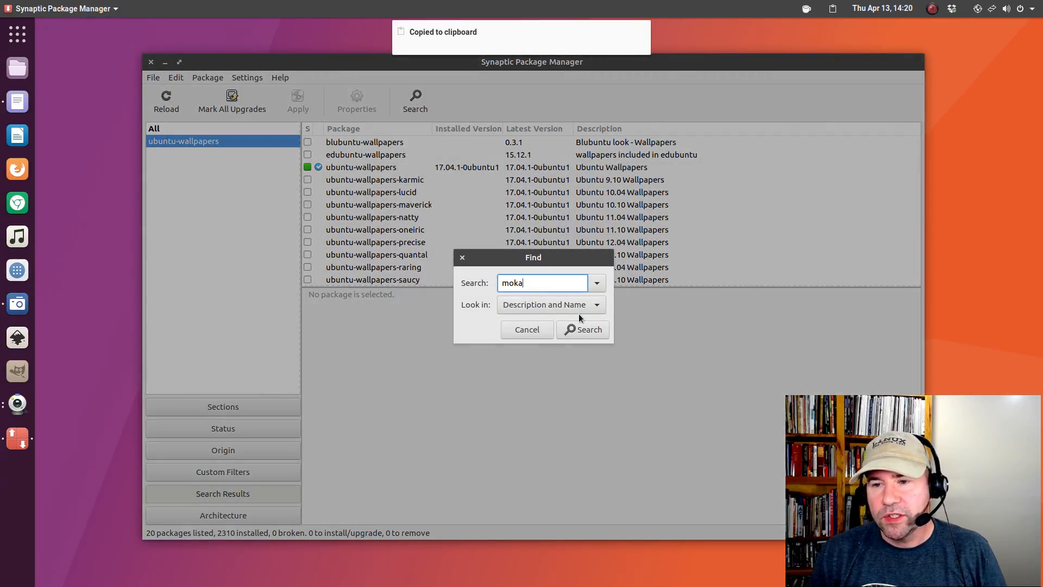
key(Return)
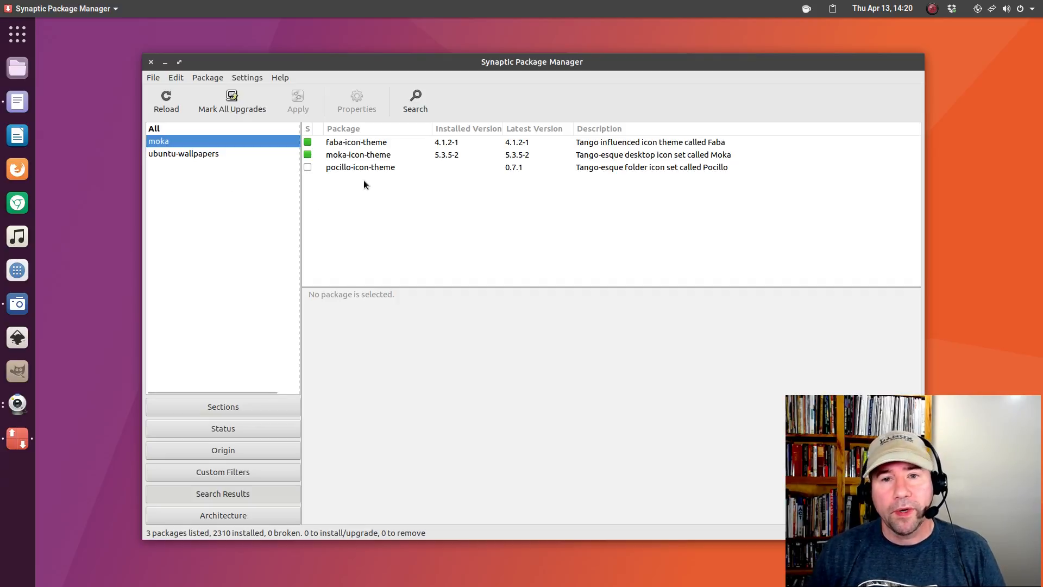
click(152, 63)
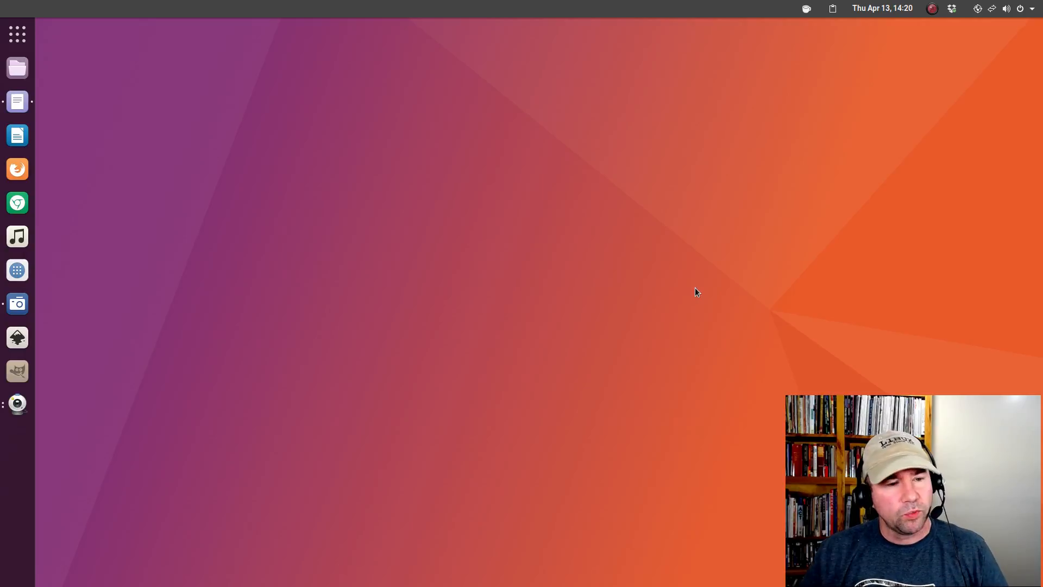
Open the desktop Background settings and browse the wallpaper chooser without changing anything.
right_click(359, 169)
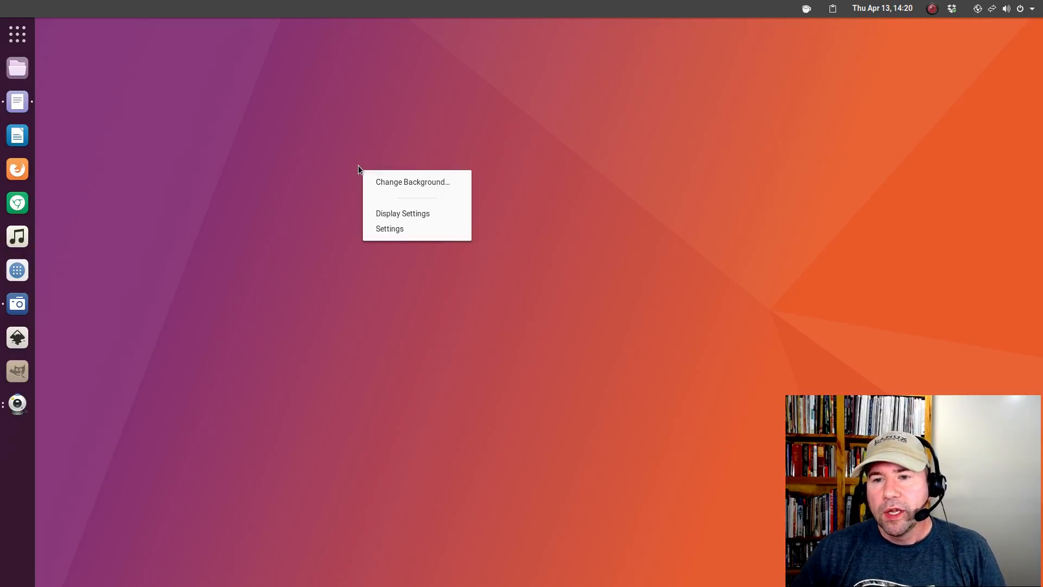
click(391, 182)
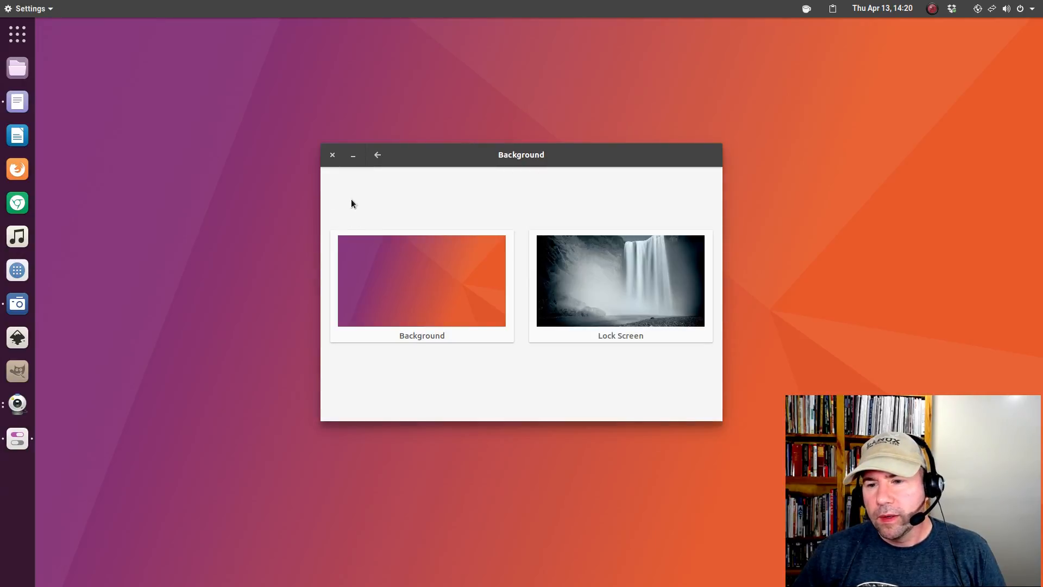
click(396, 282)
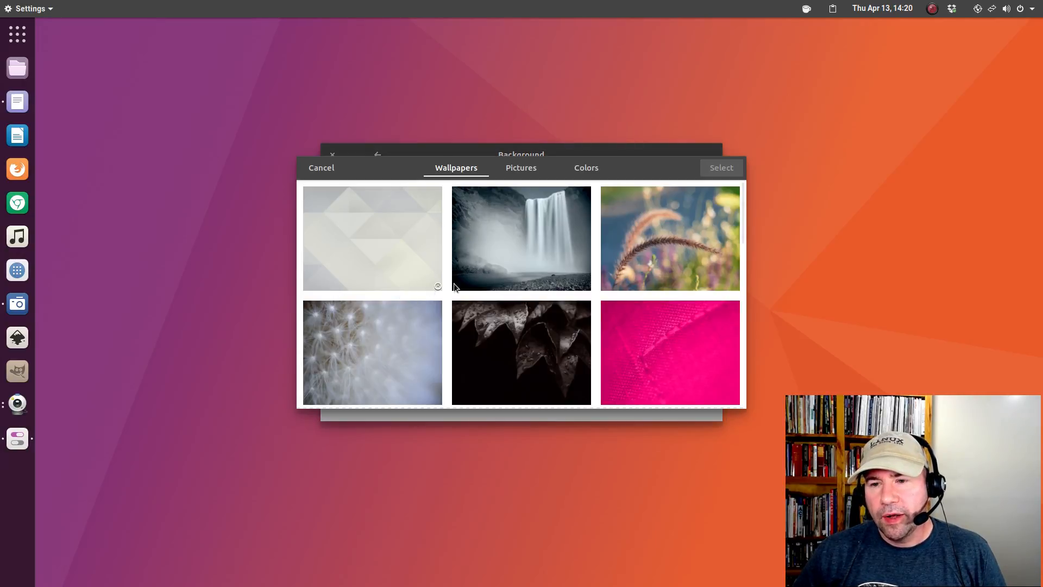
scroll(468, 278, down, 20)
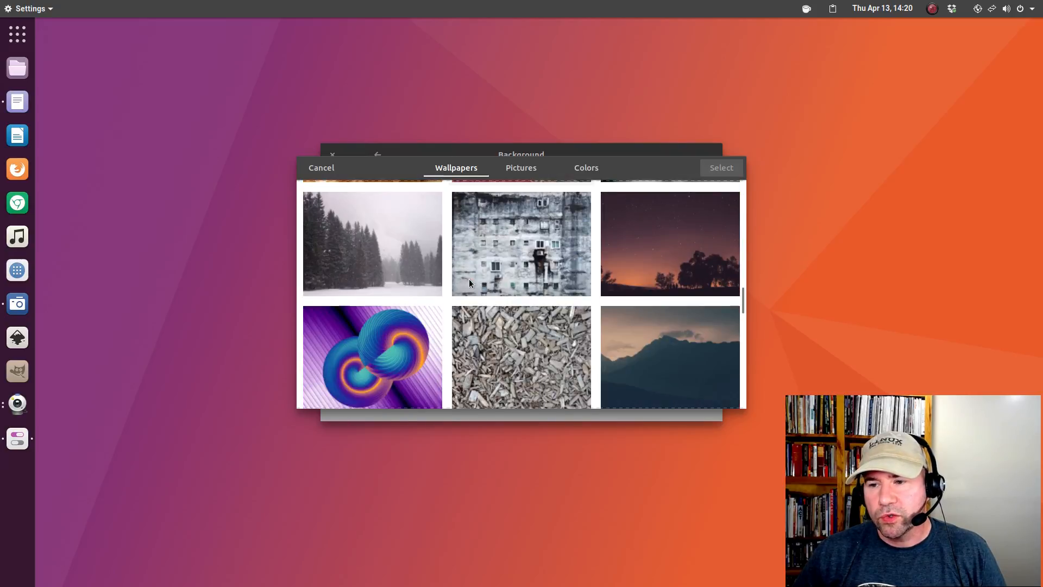
scroll(471, 283, down, 10)
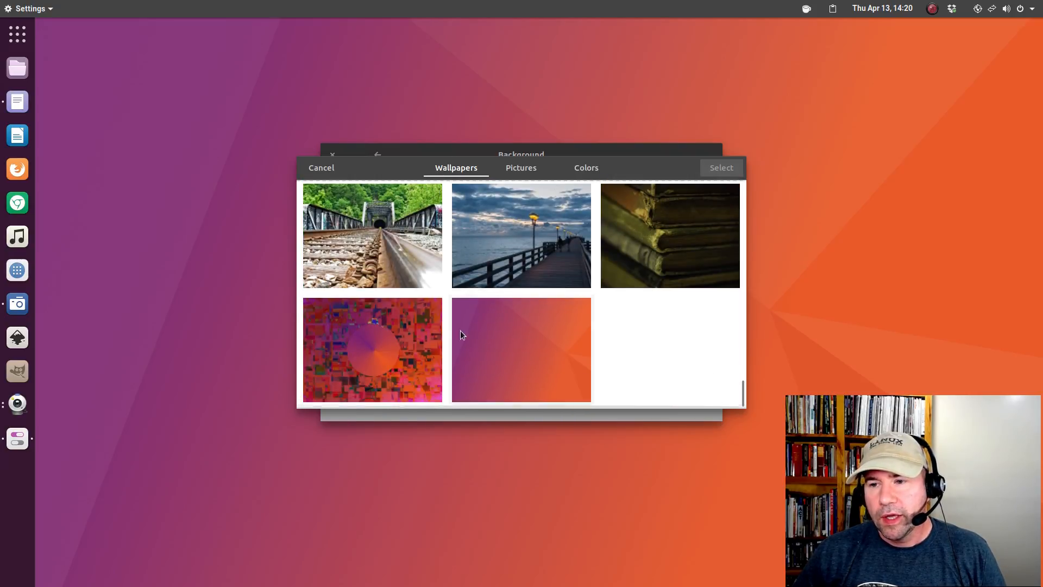
click(324, 168)
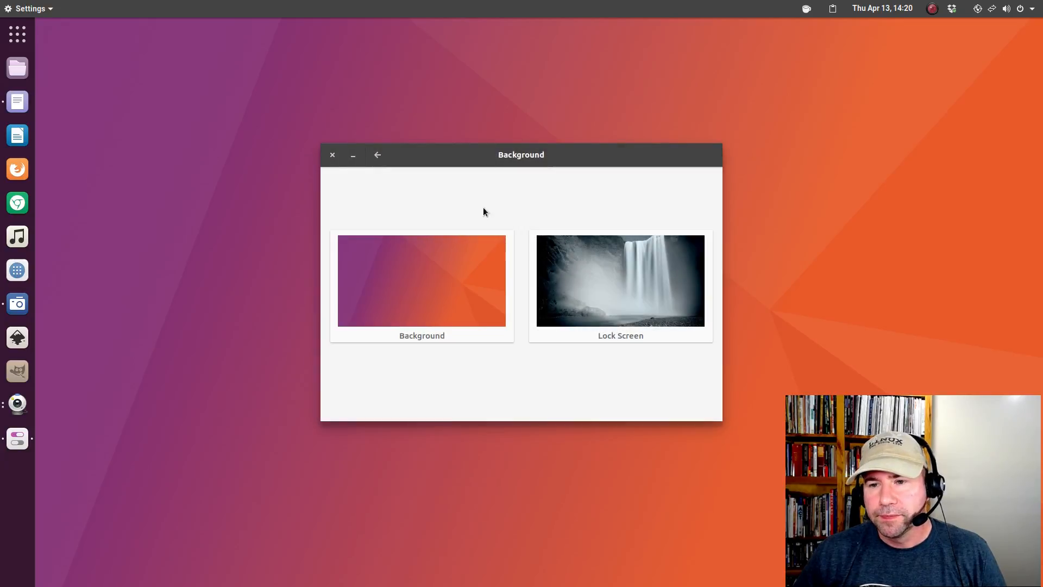
Set the purple-orange gradient wallpaper as the lock screen background.
click(643, 285)
scroll(608, 300, down, 10)
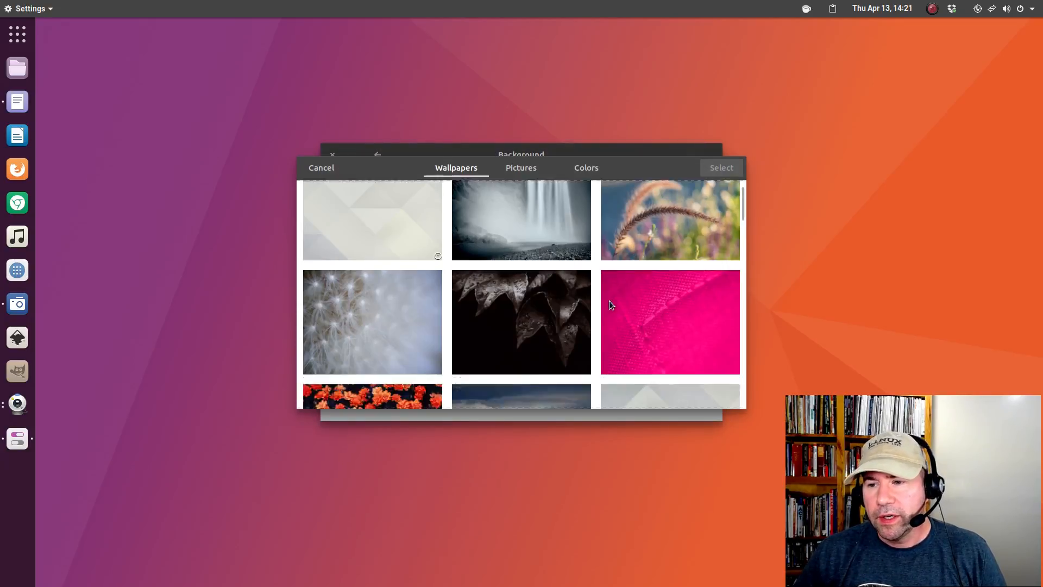
scroll(627, 313, down, 10)
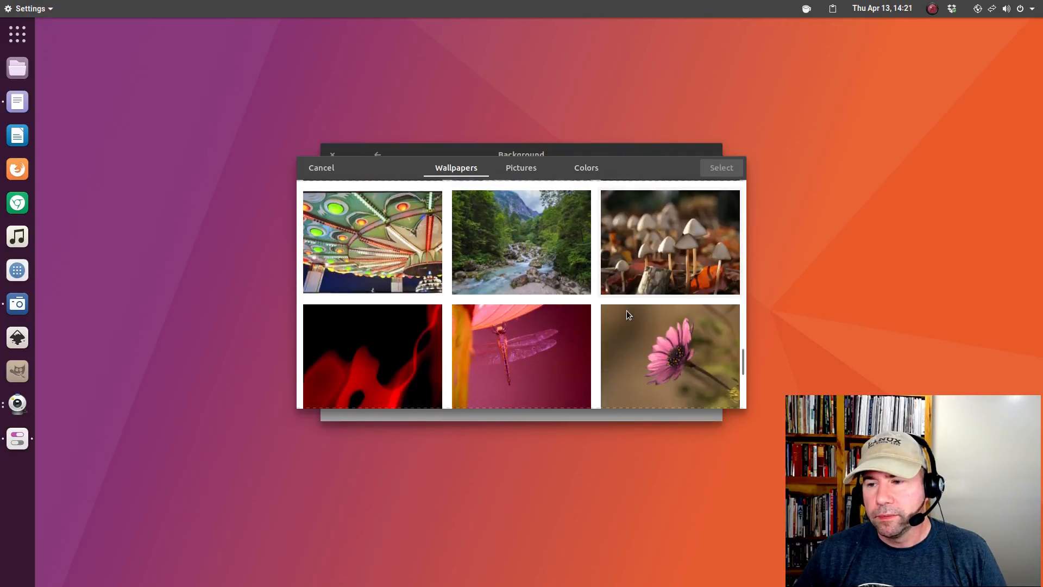
click(509, 359)
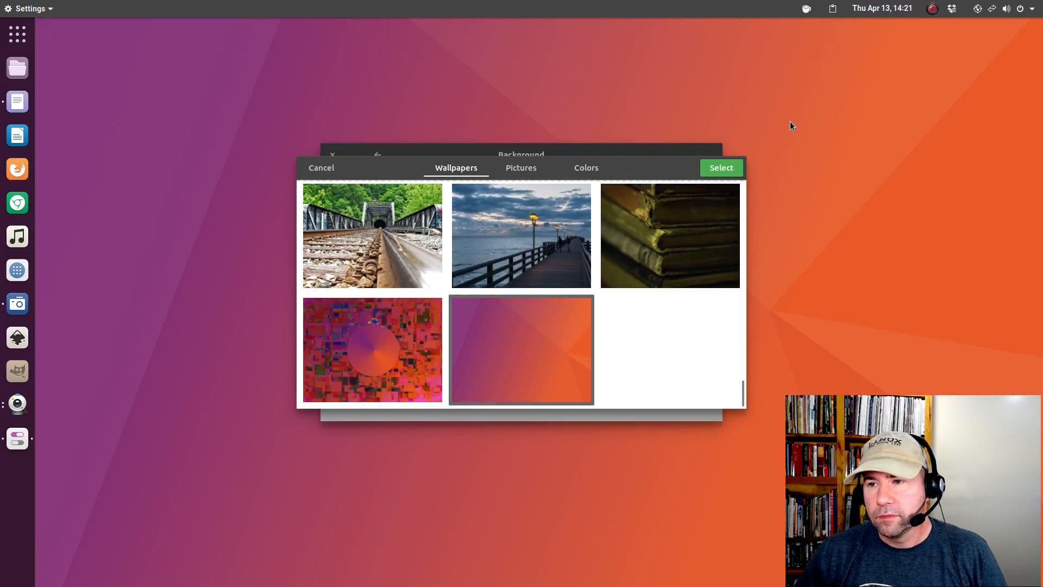
click(725, 167)
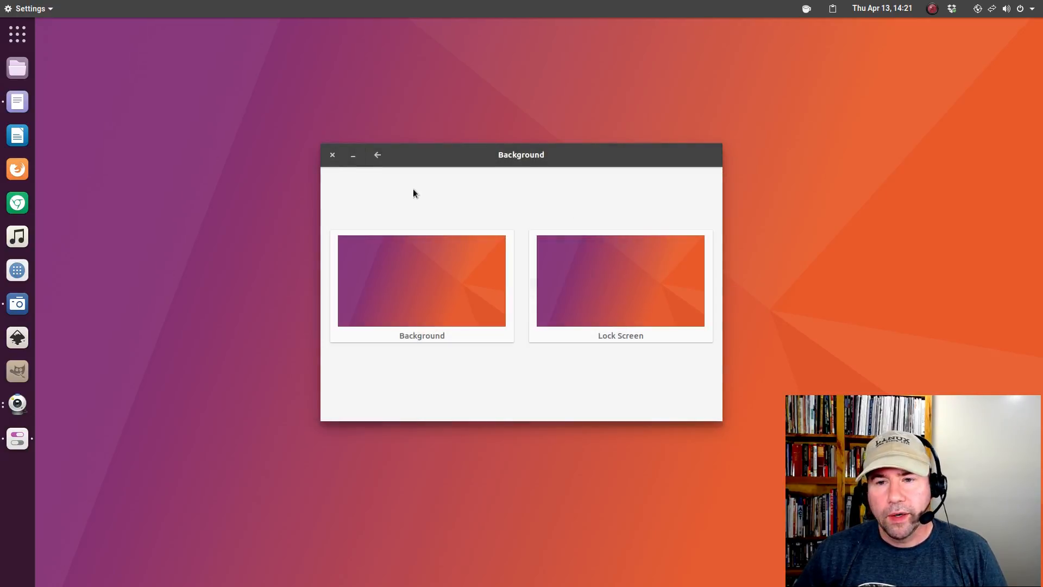
Close the GNOME Settings Background window, leaving the orange-purple desktop showing.
click(333, 156)
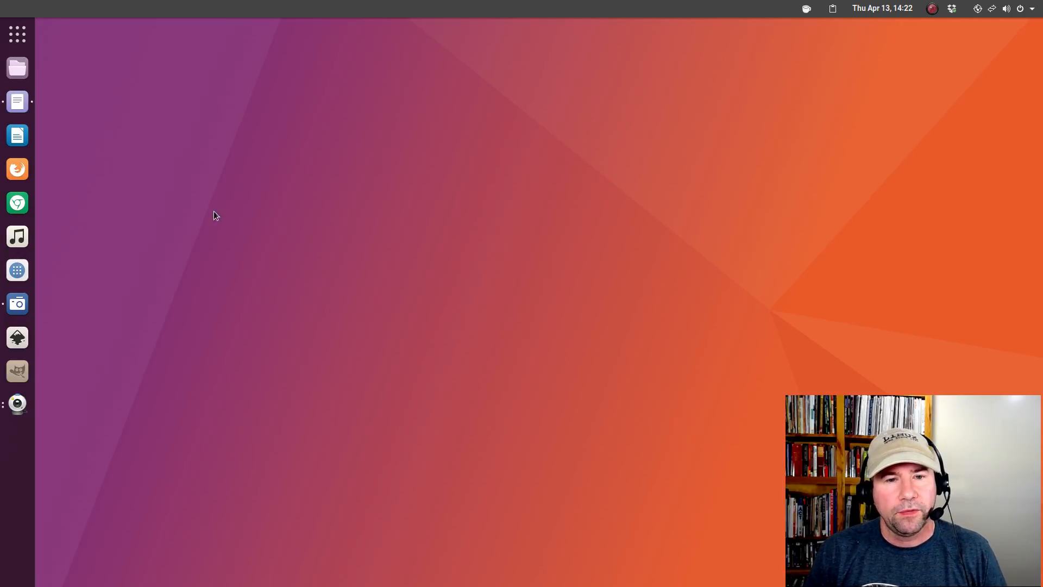
Launch Firefox and load the gnome-look VimixDark-Gtk-Theme page from the link copied from the notes.
click(18, 169)
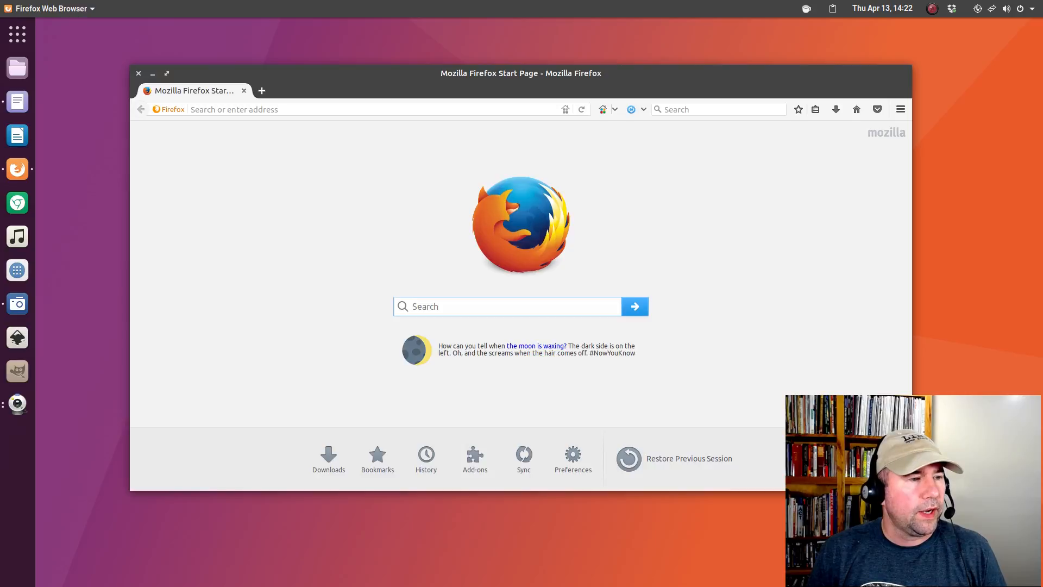
key(alt+Tab)
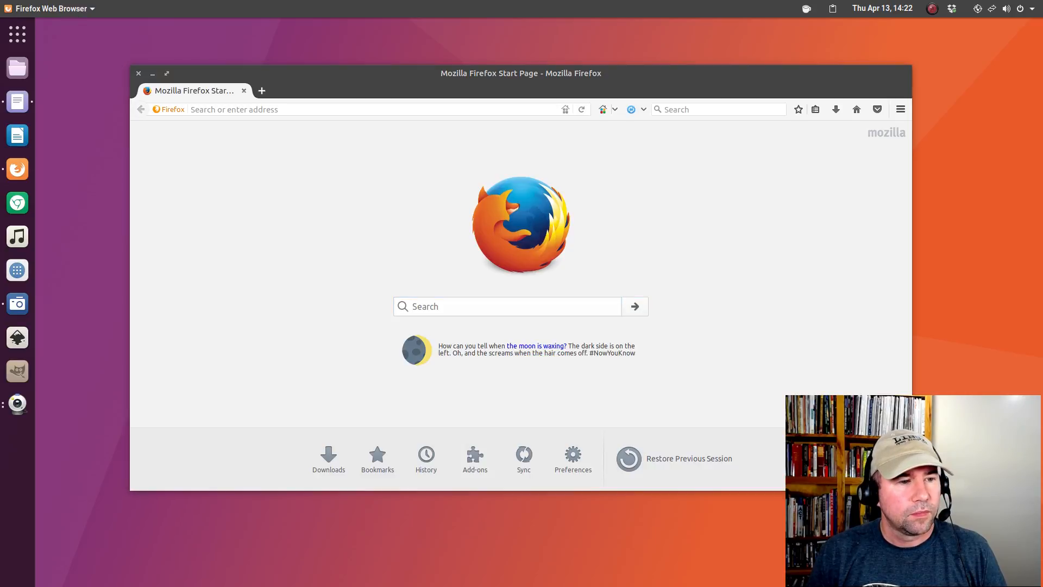
key(ctrl+c)
key(alt+Tab)
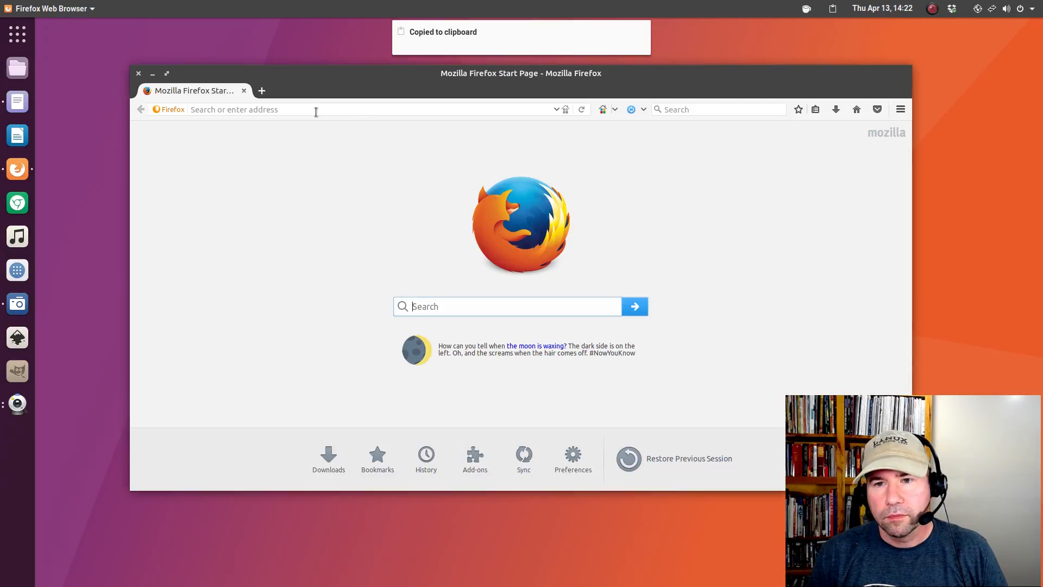
right_click(320, 106)
click(337, 173)
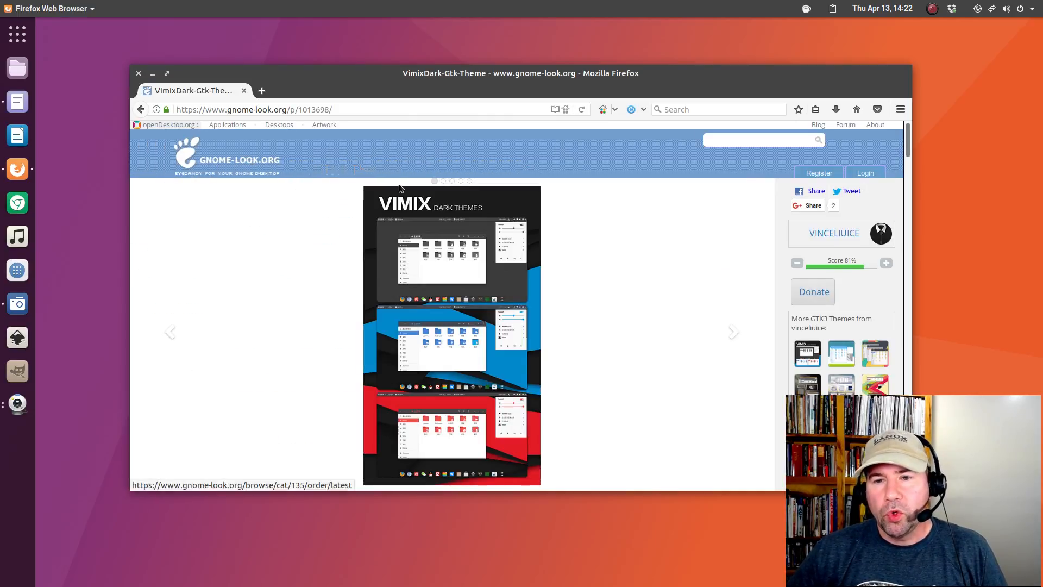
Show the page's Files (3) list, including VimixDark-Gtk-Theme.tar.xz.
scroll(612, 347, down, 5)
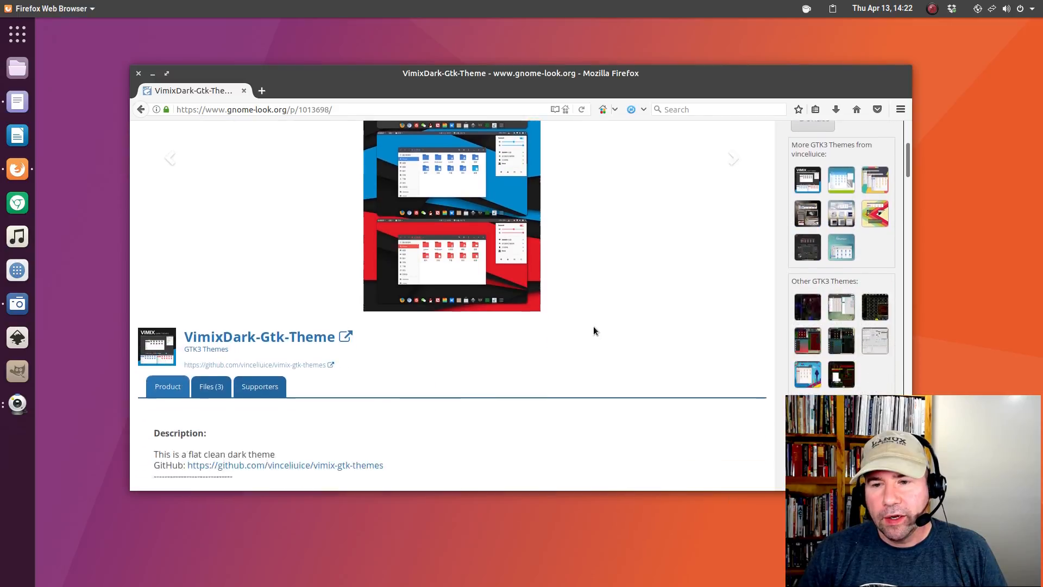
scroll(588, 327, down, 4)
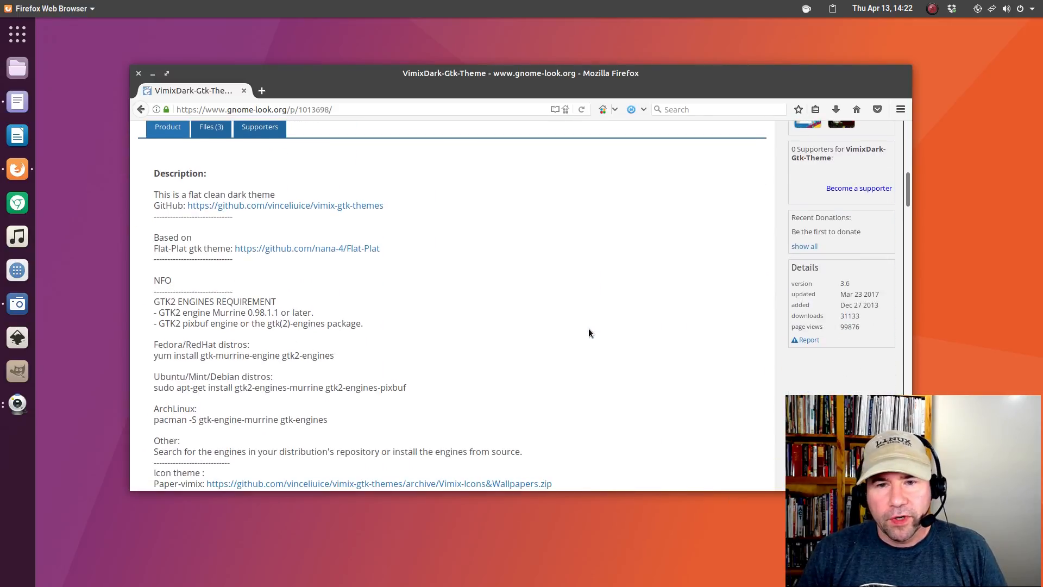
scroll(432, 262, up, 1)
click(212, 190)
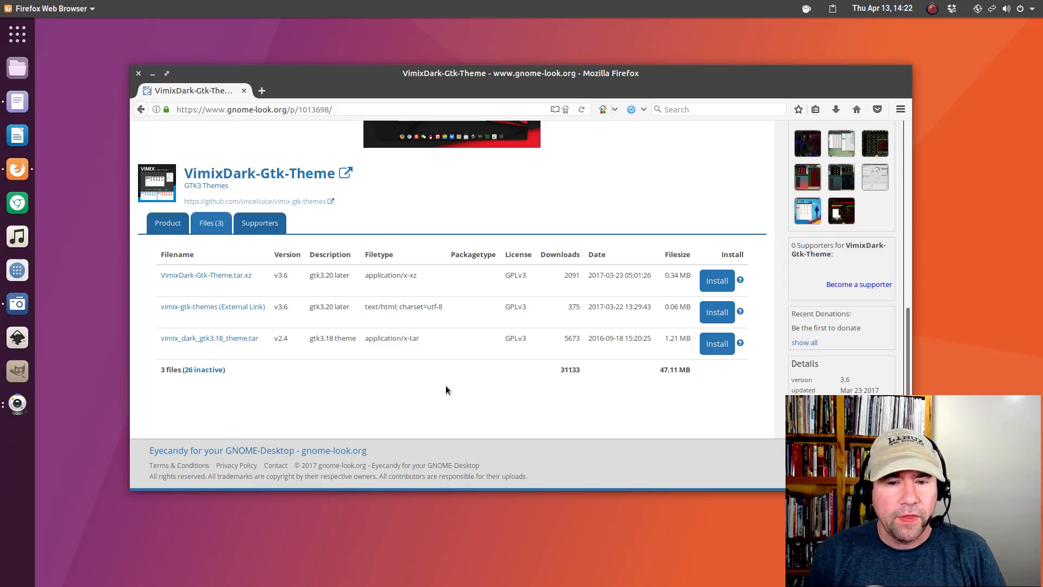
In Files, inspect the VimixDark-Gtk-Theme folder in Downloads, then bring up that folder's context menu.
click(18, 67)
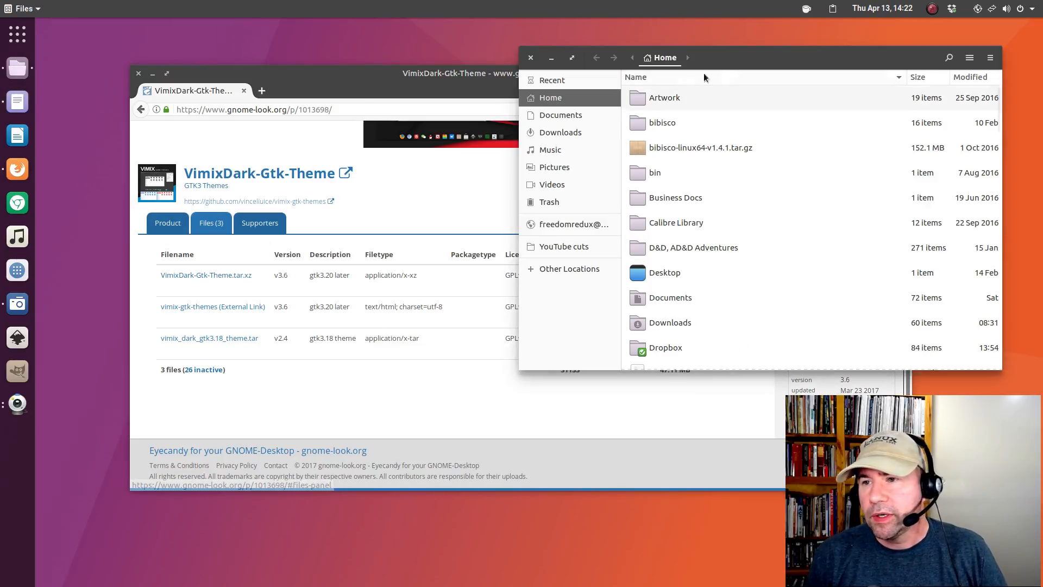
drag(743, 61, 592, 82)
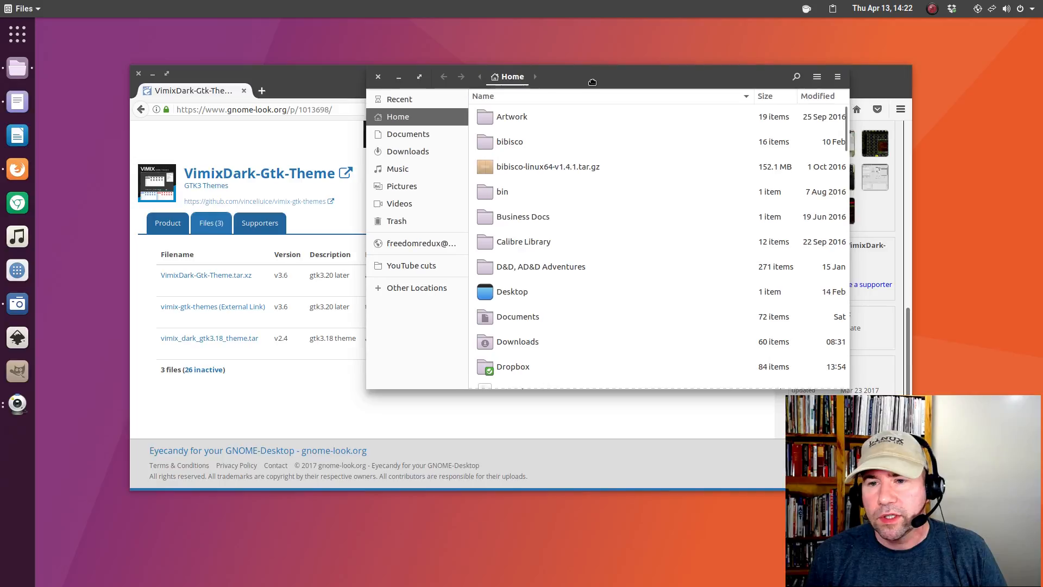
click(417, 151)
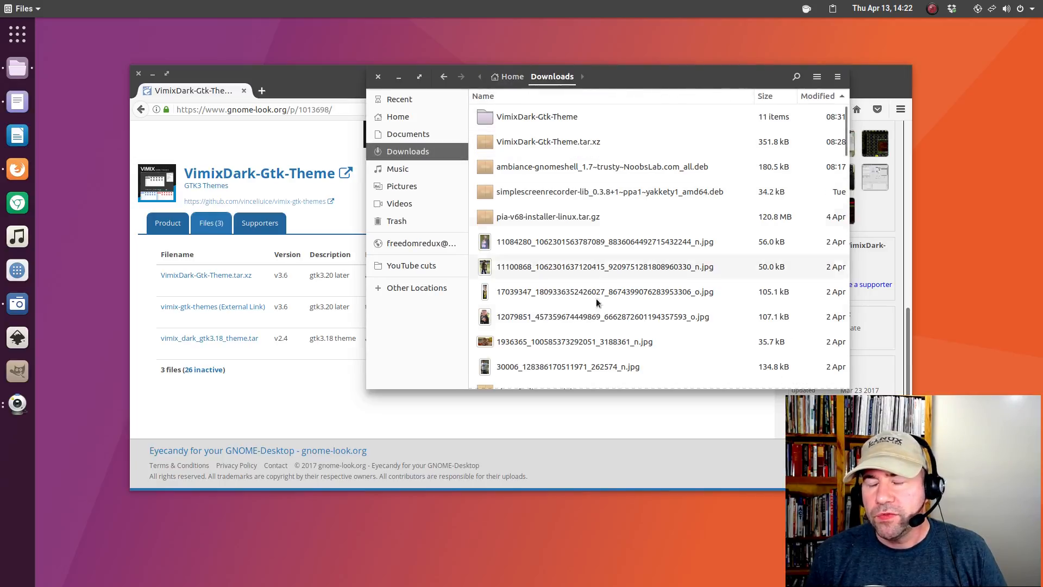
double_click(556, 122)
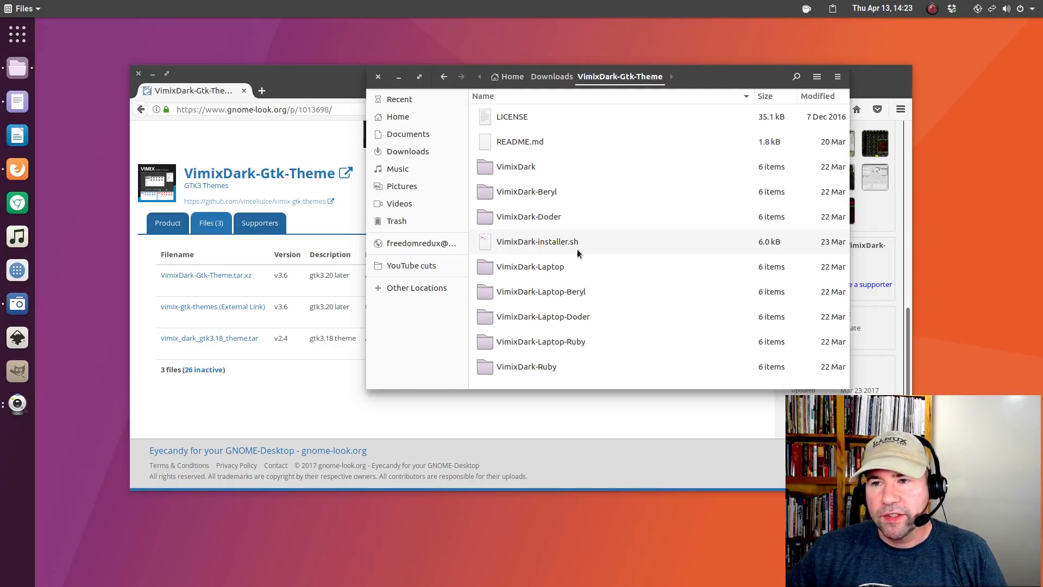
click(552, 77)
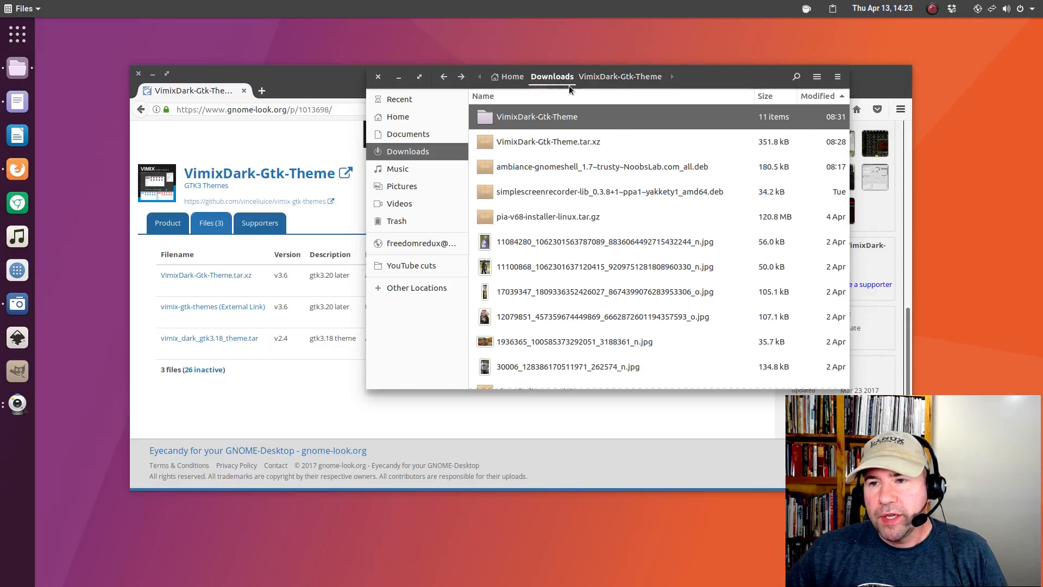
right_click(542, 122)
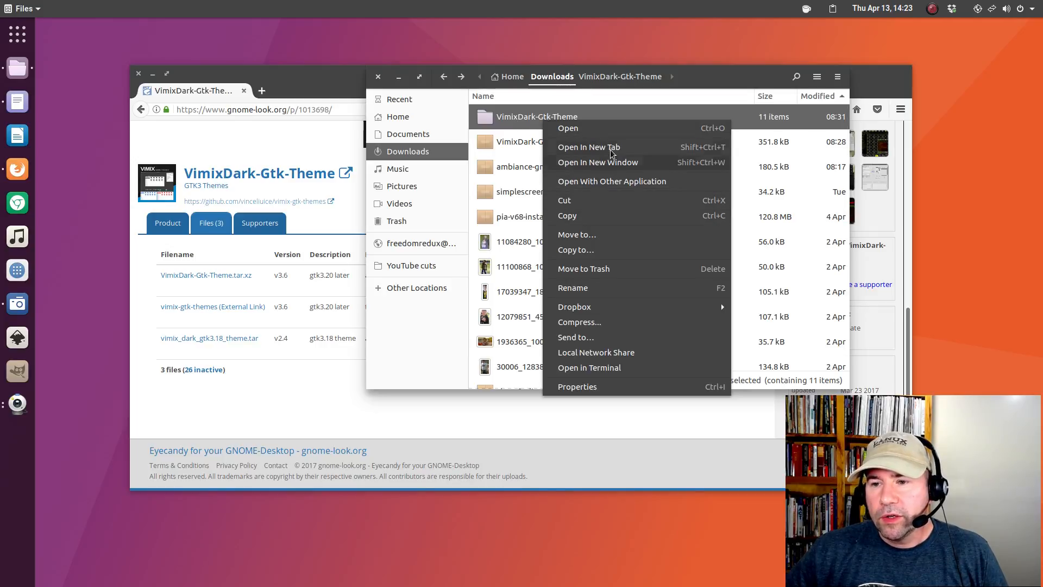
Open a terminal in the VimixDark-Gtk-Theme folder and type './' at the prompt.
click(588, 368)
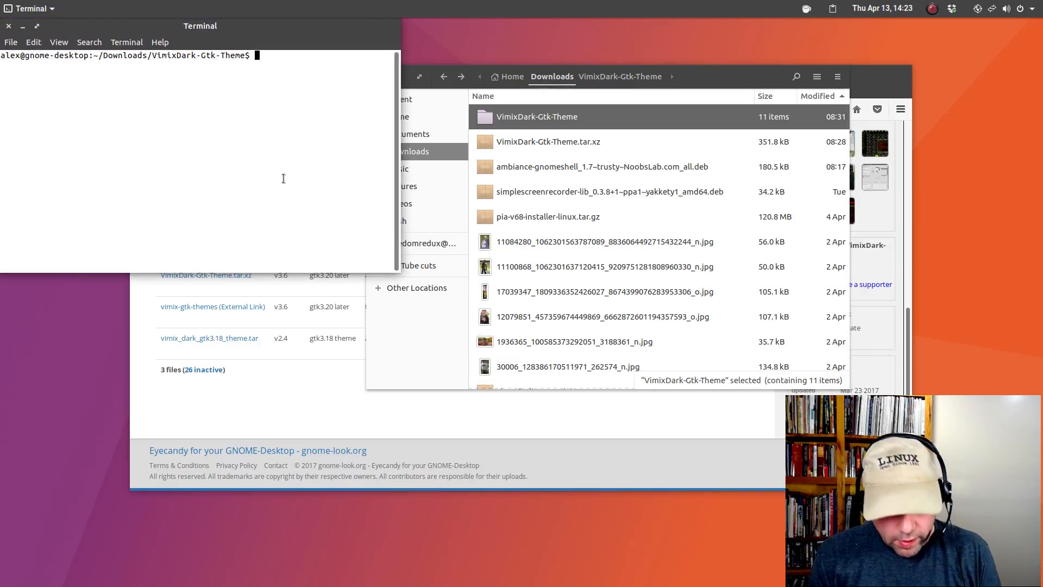
text(.)
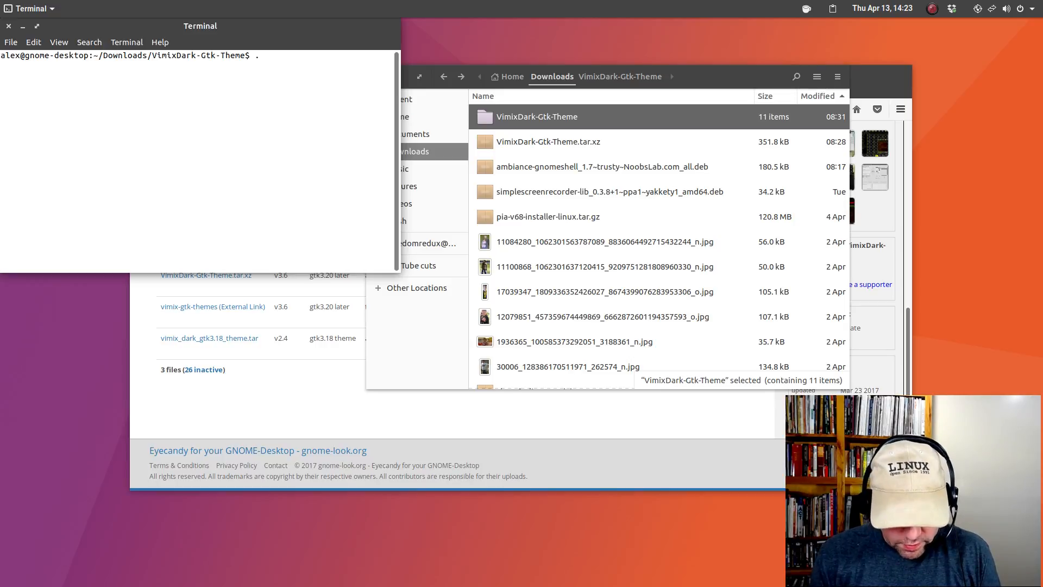
text(/)
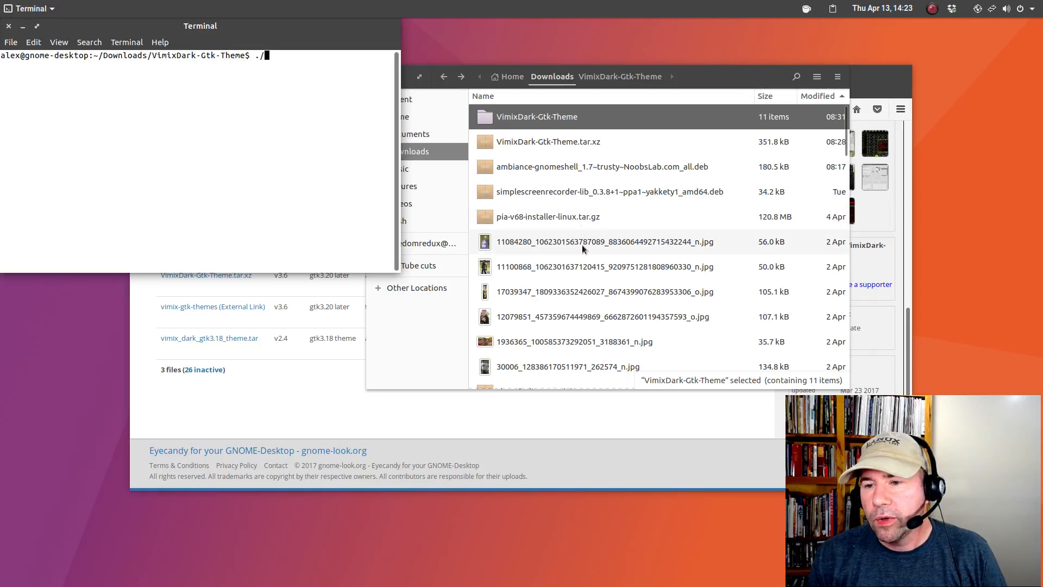
scroll(583, 262, down, 3)
scroll(583, 262, up, 3)
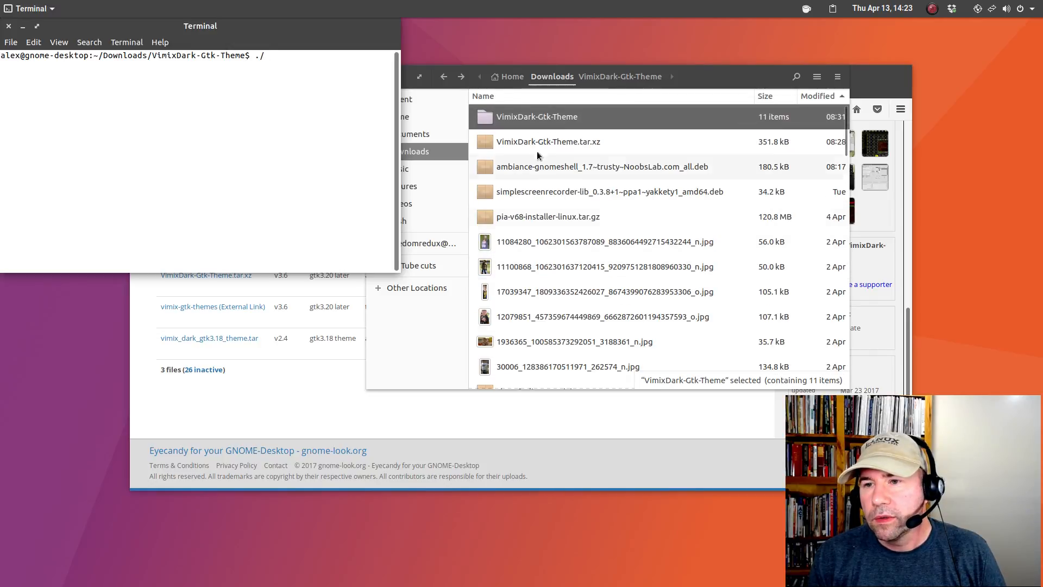
double_click(569, 122)
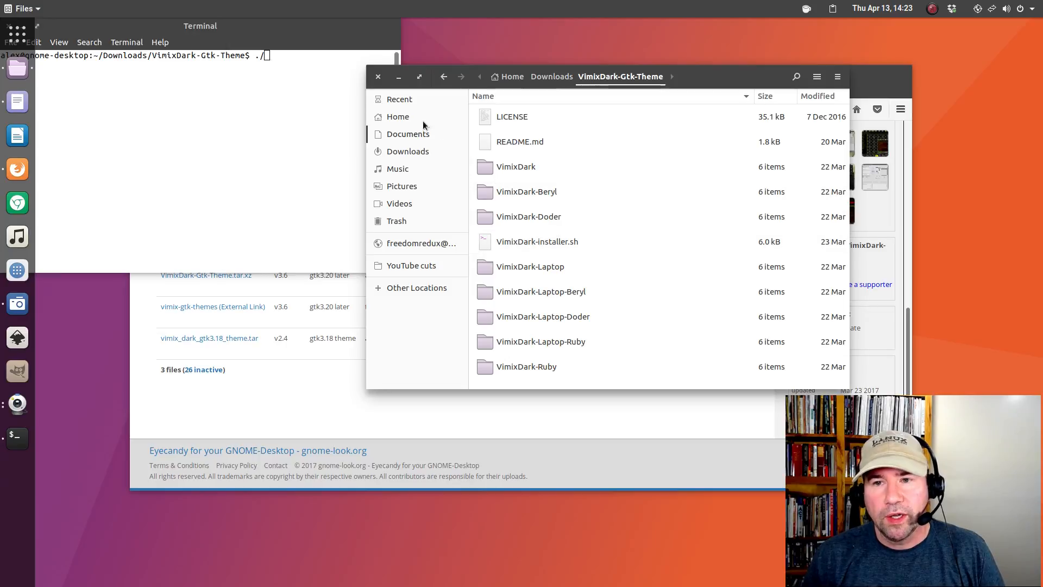
Close the Files, Terminal and Firefox windows.
click(377, 79)
drag(279, 29, 412, 119)
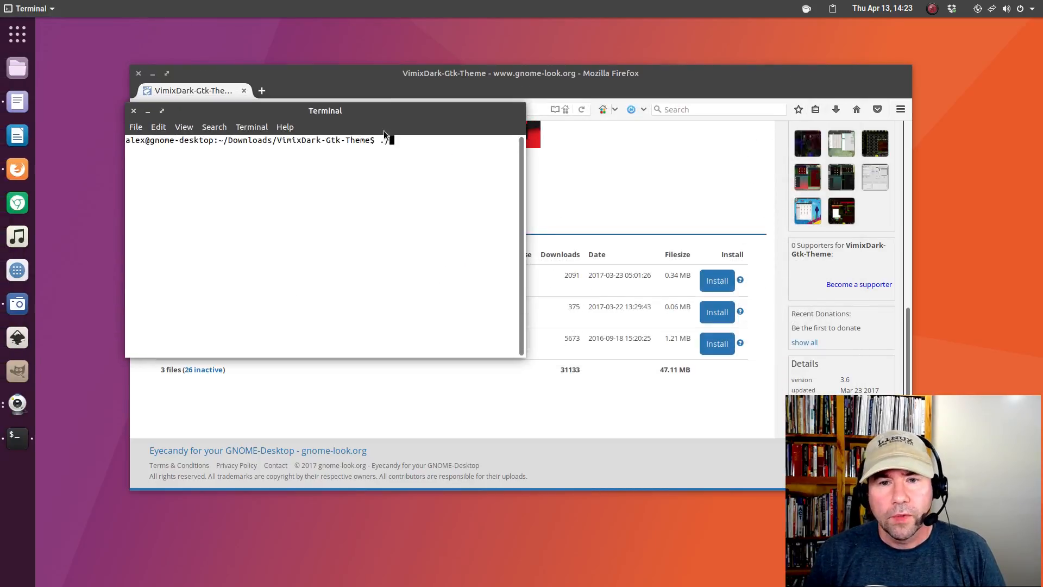
click(133, 111)
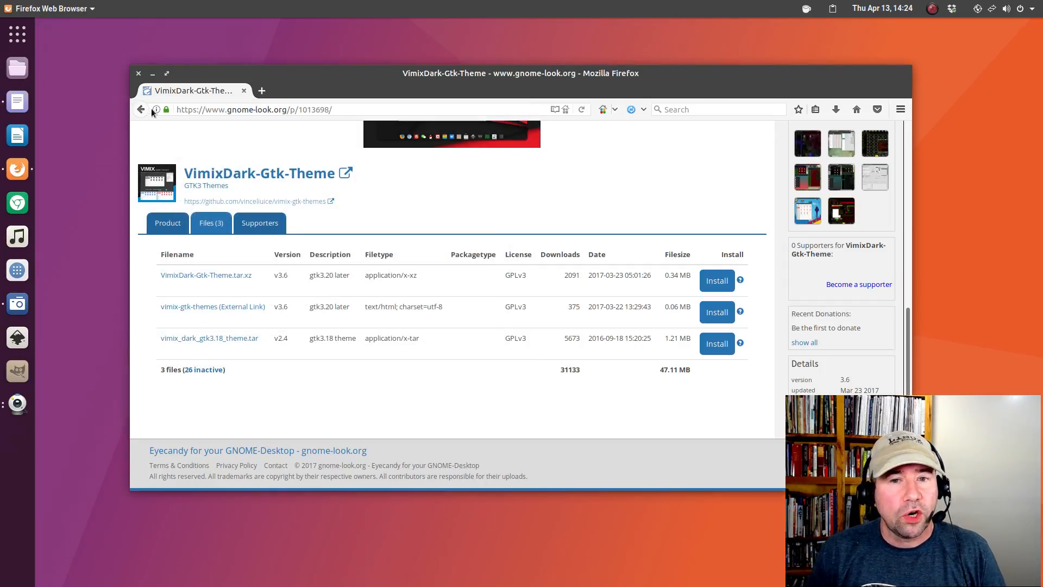
click(138, 73)
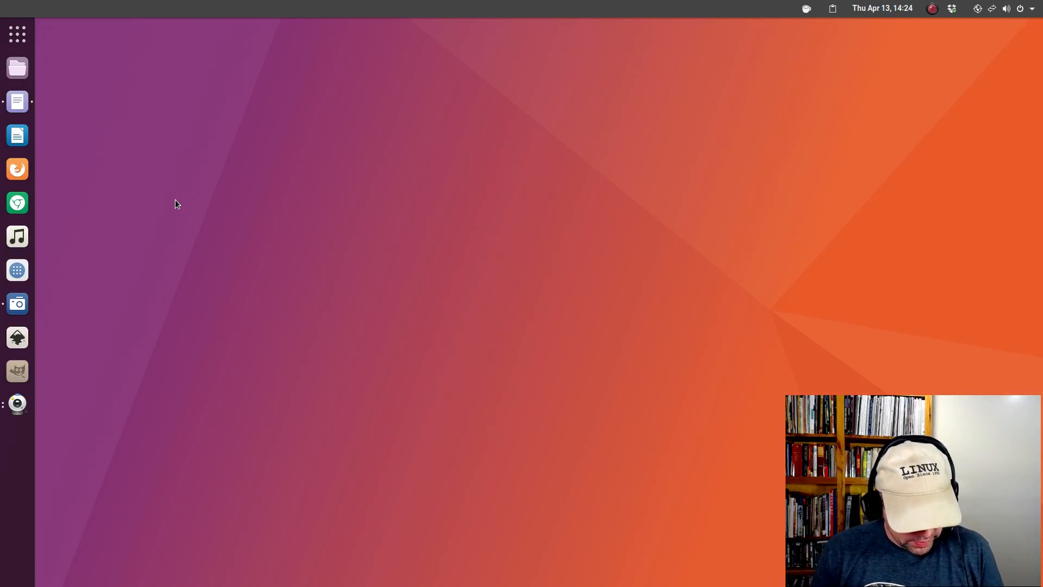
Launch Tweak Tool via the overview search 'tweak' and open the Appearance GTK+ theme list.
key(super)
text(t)
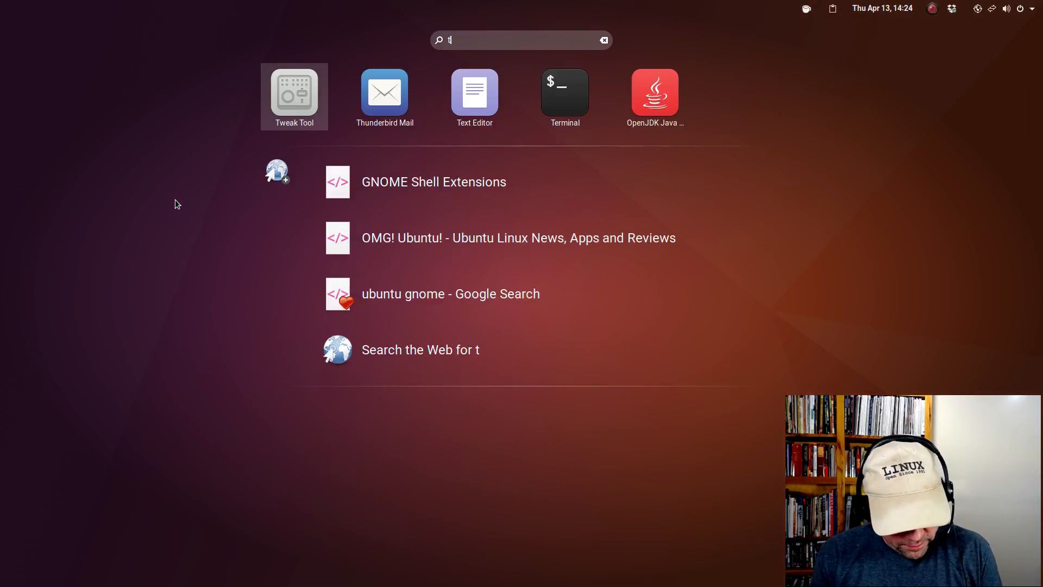
text(weak)
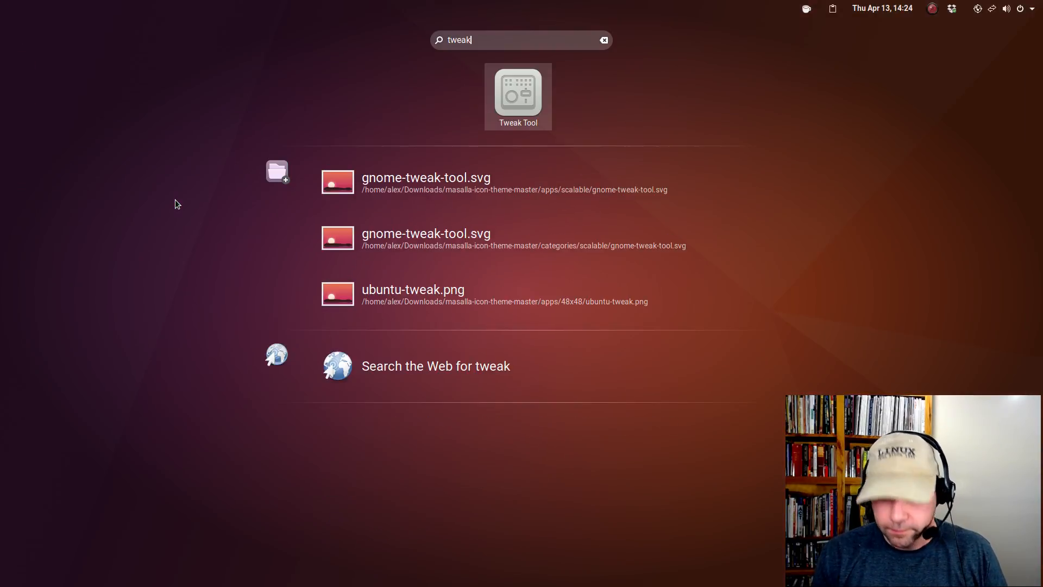
key(Return)
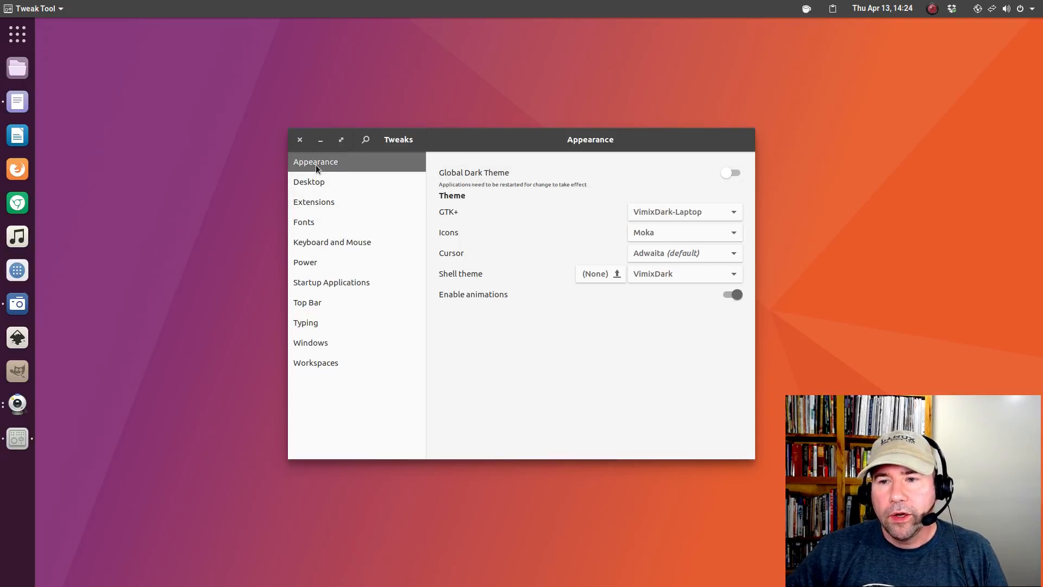
drag(545, 140, 490, 98)
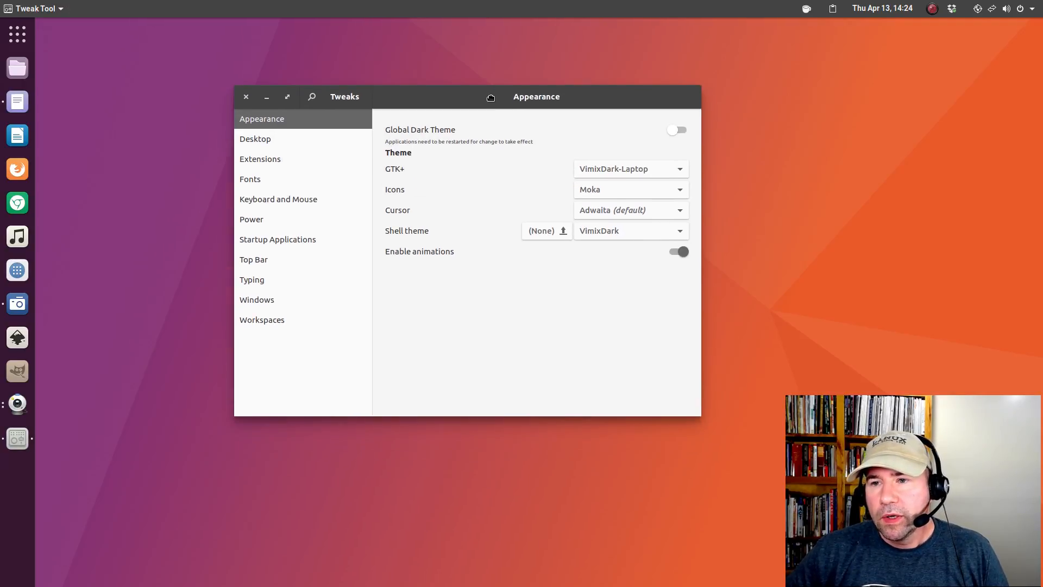
click(657, 172)
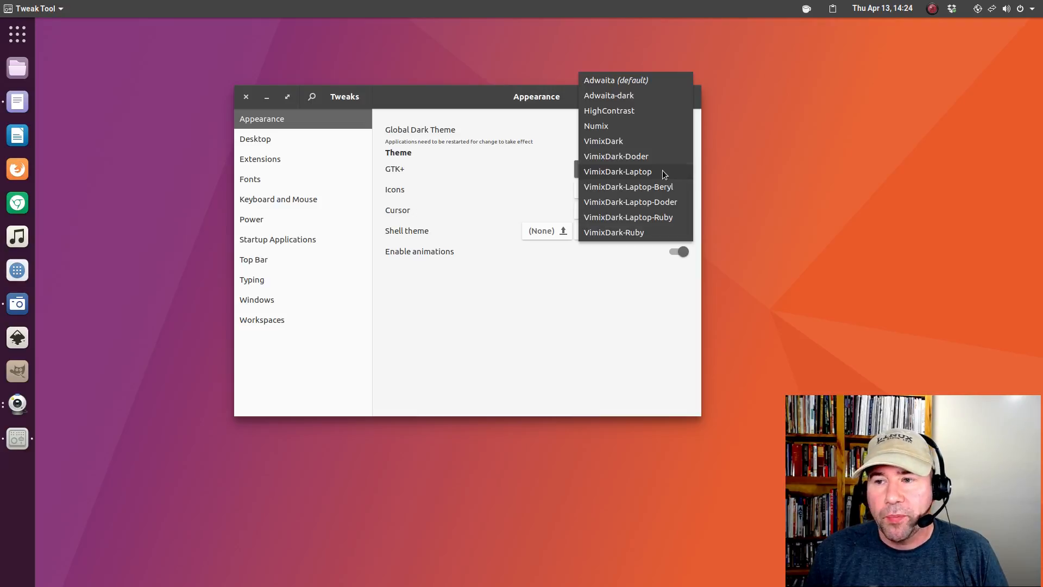
Try VimixDark and VimixDark-Laptop, then settle on VimixDark-Laptop-Ruby as the GTK+ theme, leaving the cursor unchanged.
click(644, 143)
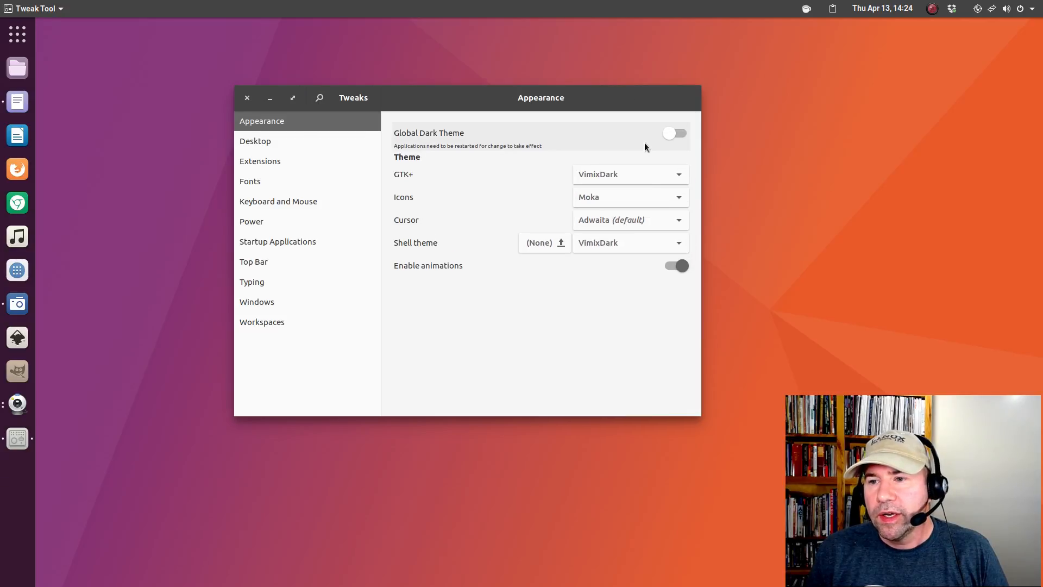
click(634, 178)
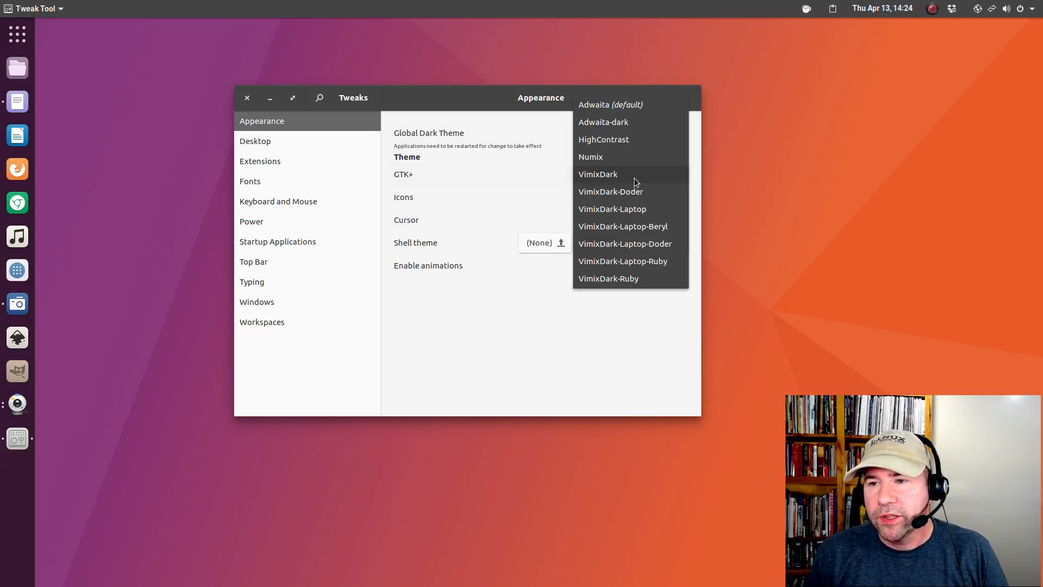
click(637, 209)
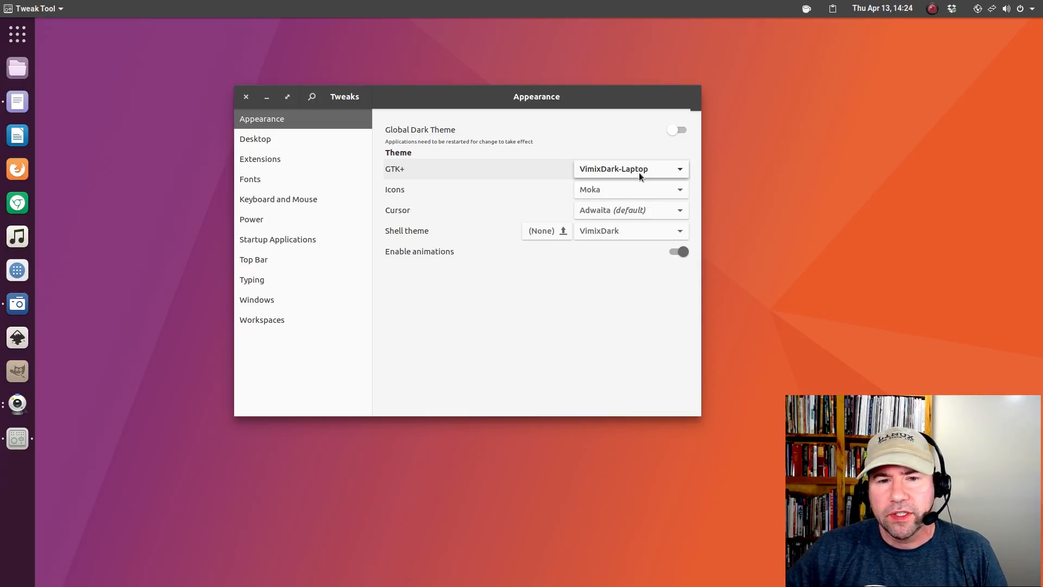
click(639, 172)
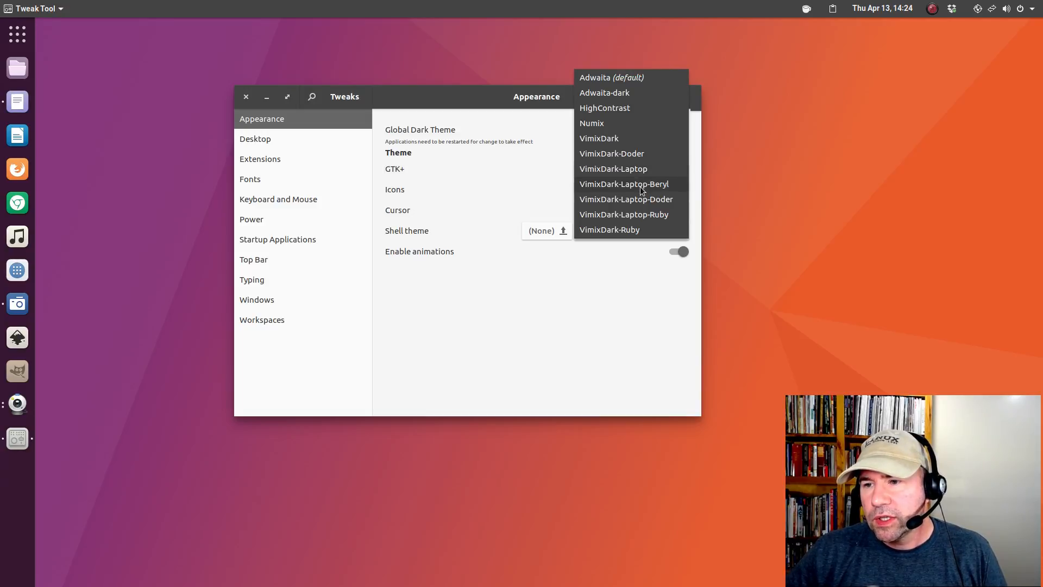
click(640, 217)
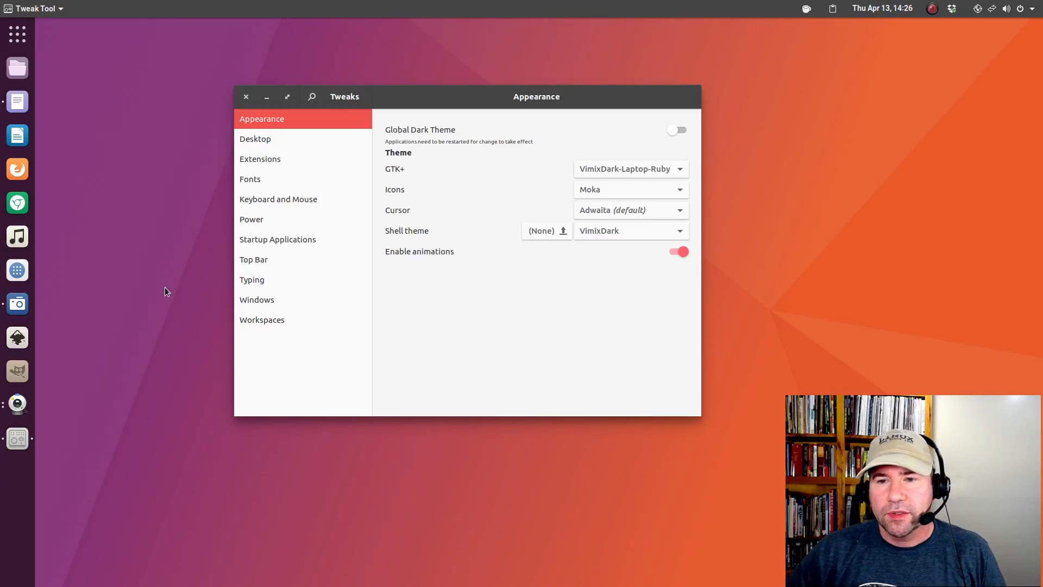
click(599, 211)
click(588, 212)
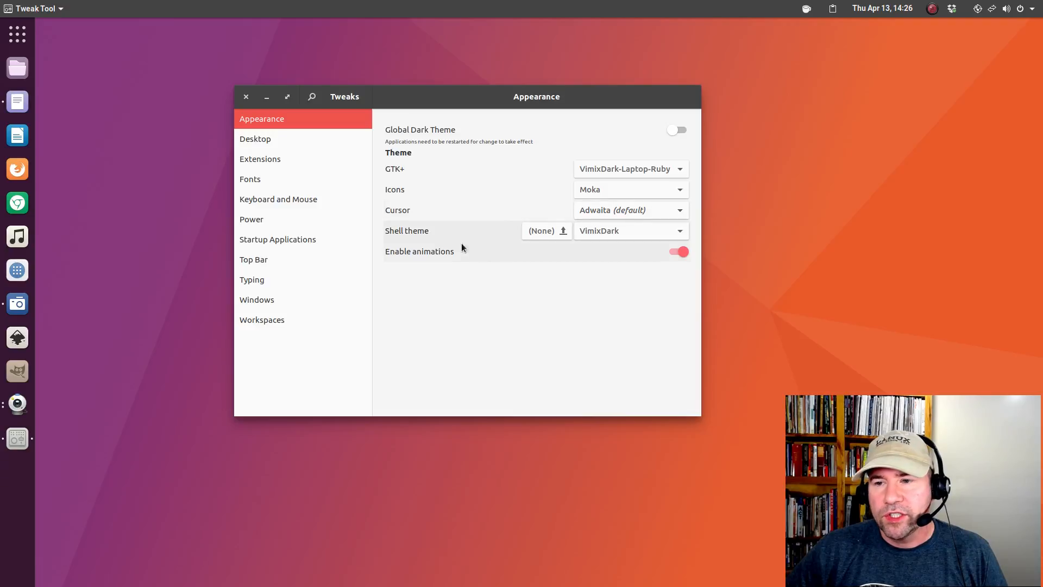
Set the shell theme to VimixDark-Ruby after briefly trying VimixDark-Laptop-Ruby.
click(602, 230)
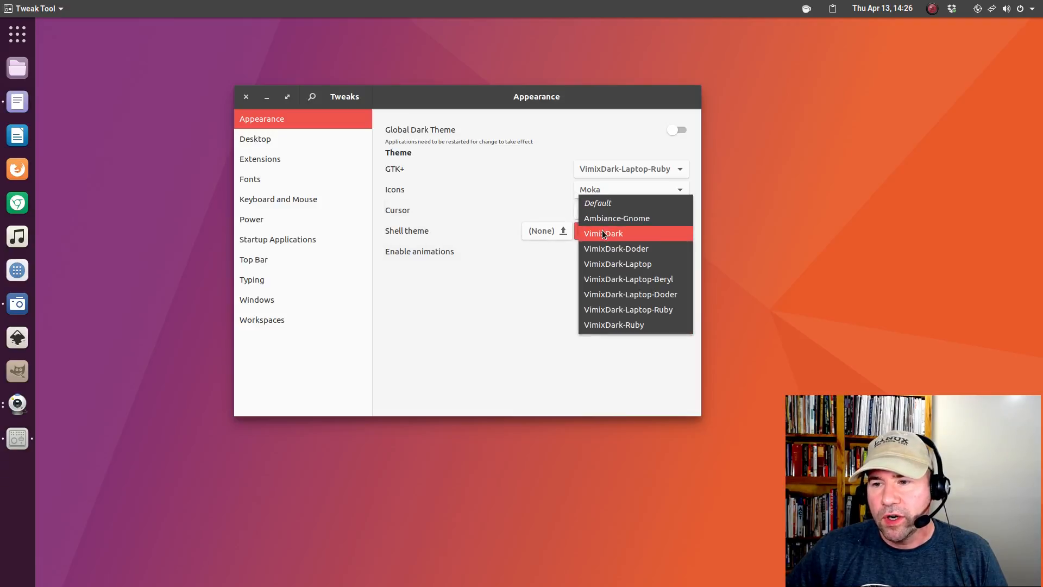
click(614, 313)
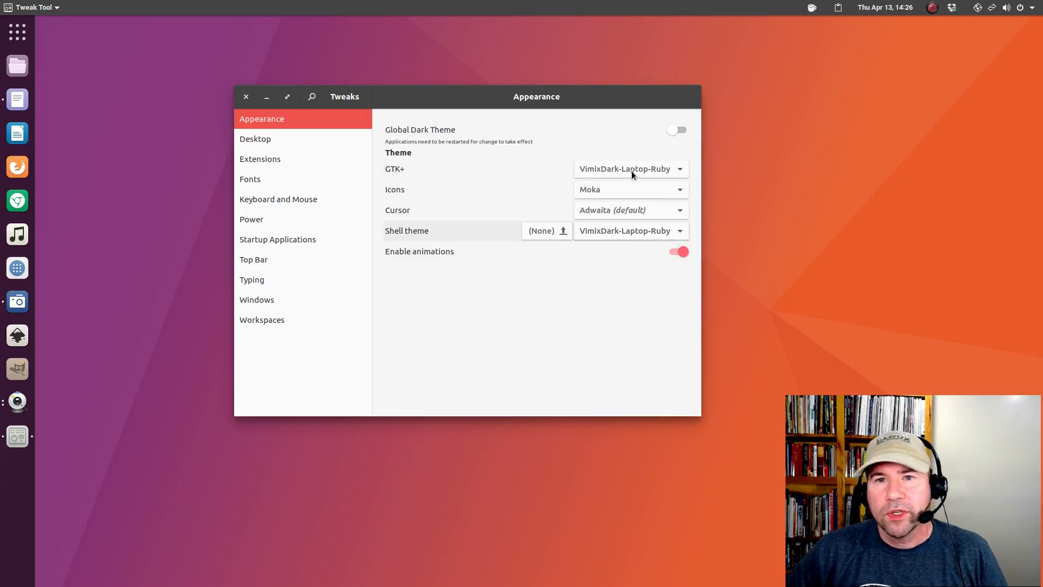
click(613, 231)
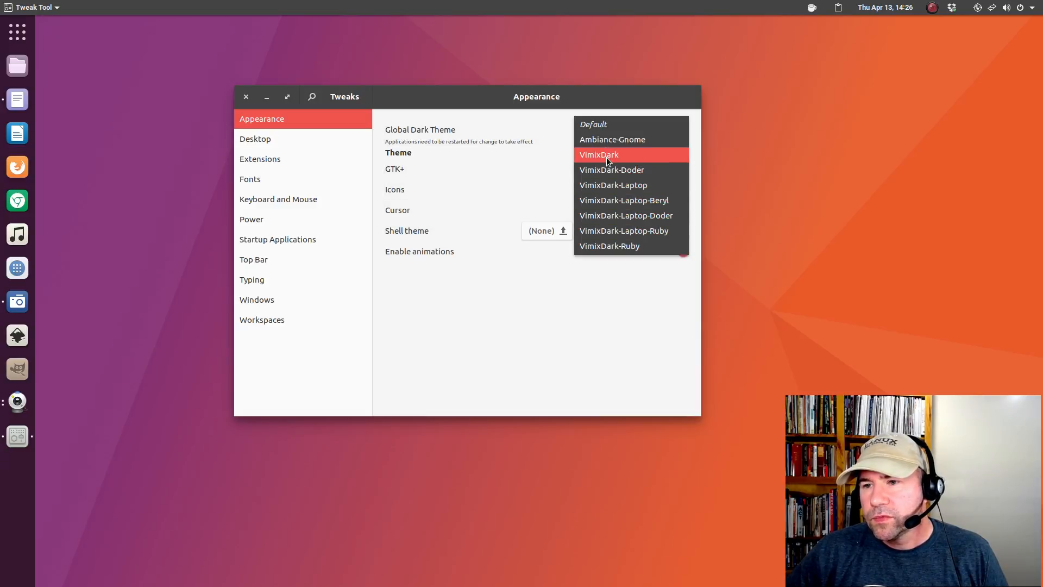
click(601, 248)
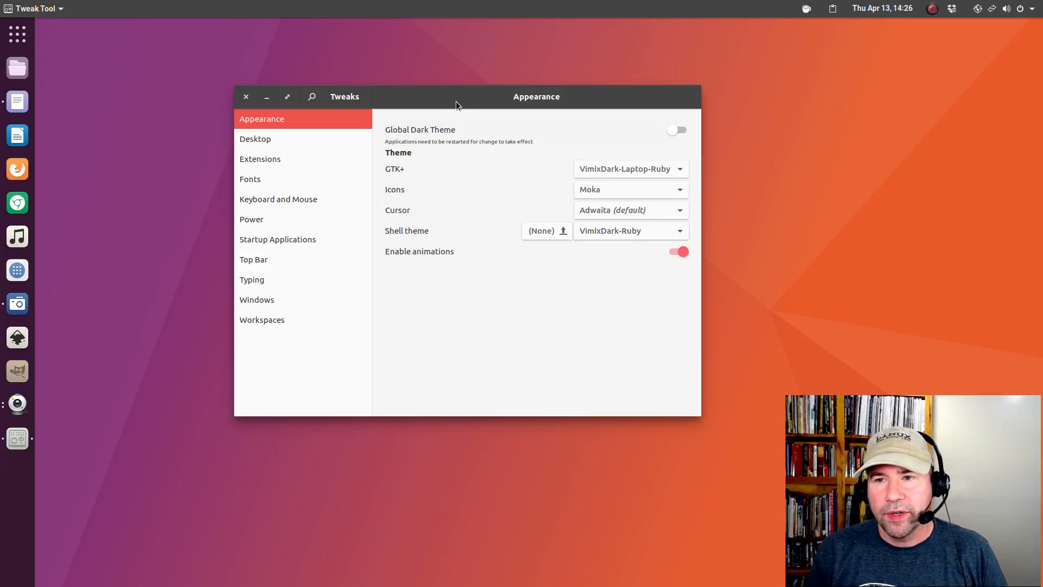
drag(460, 98, 490, 119)
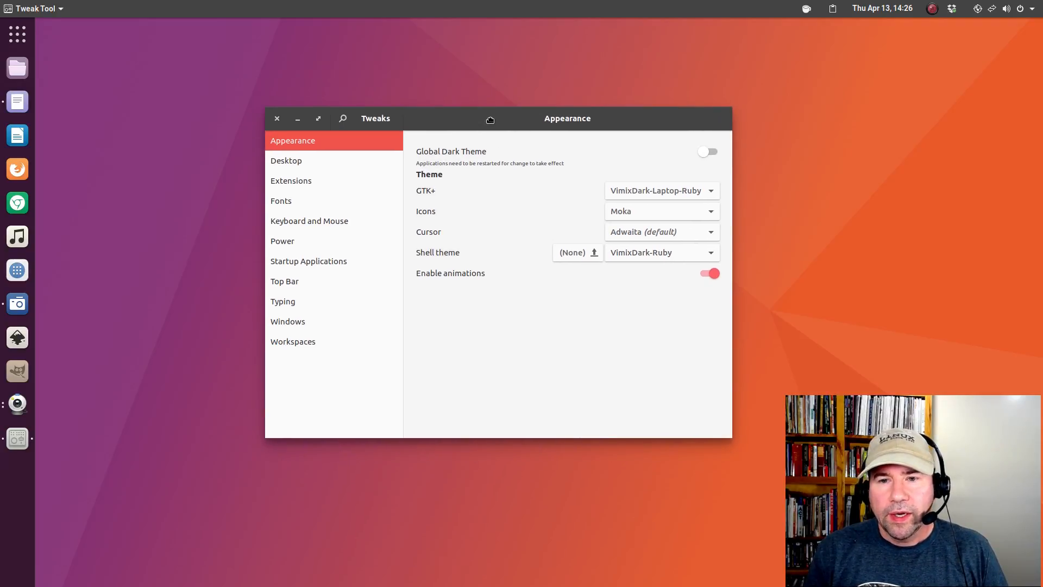
Browse the Desktop and Extensions pages in Tweaks, then drag the Tweaks window aside.
click(334, 161)
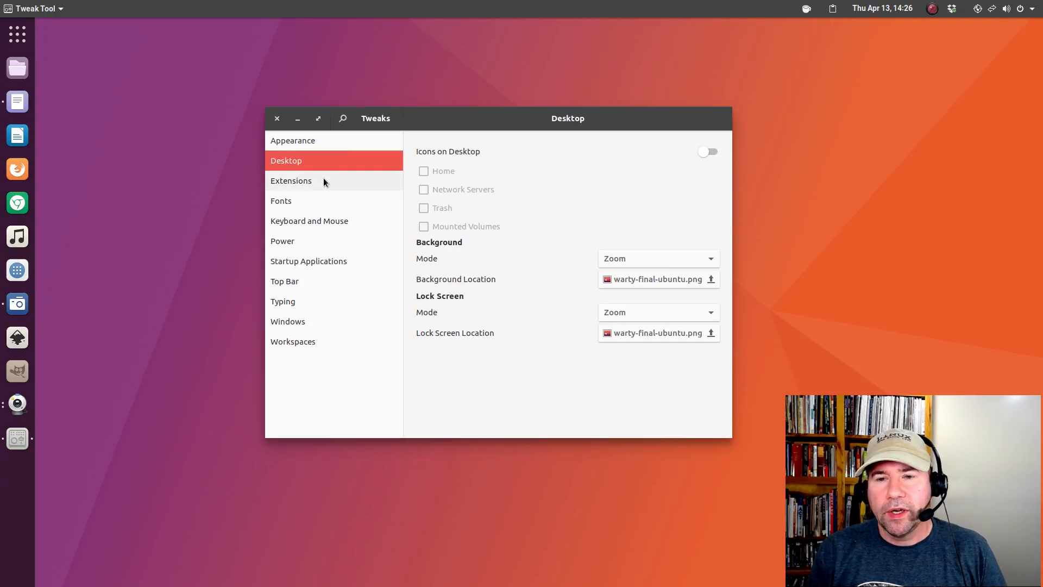
click(324, 181)
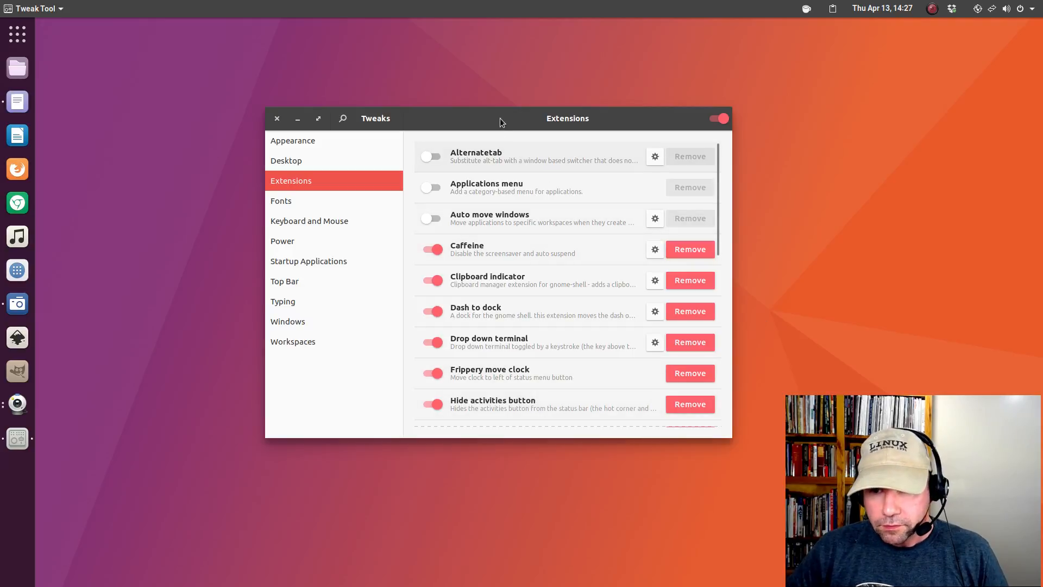
drag(502, 118, 638, 101)
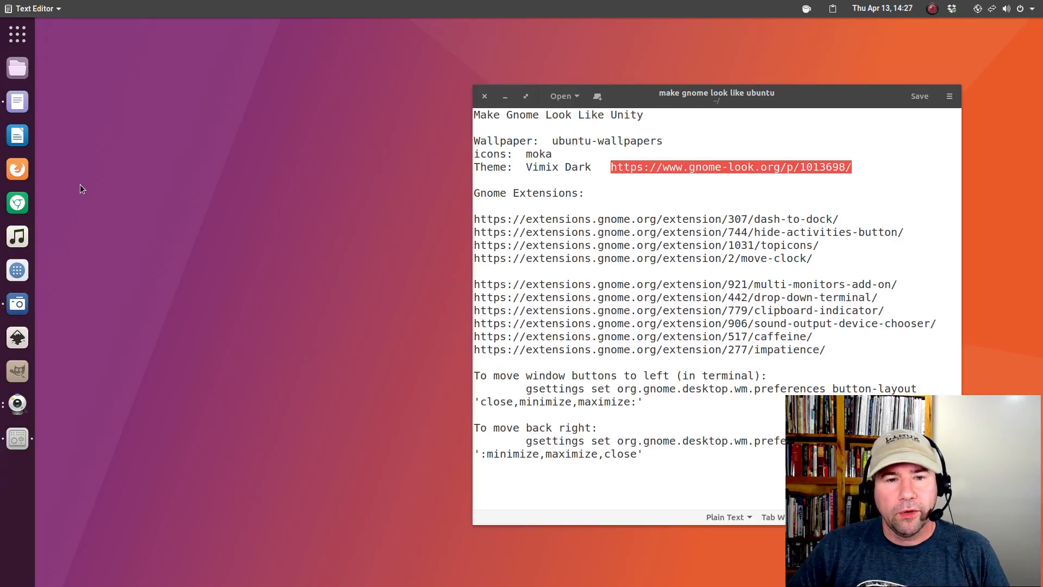
Launch Firefox and copy the dash-to-dock link from the notes.
click(17, 169)
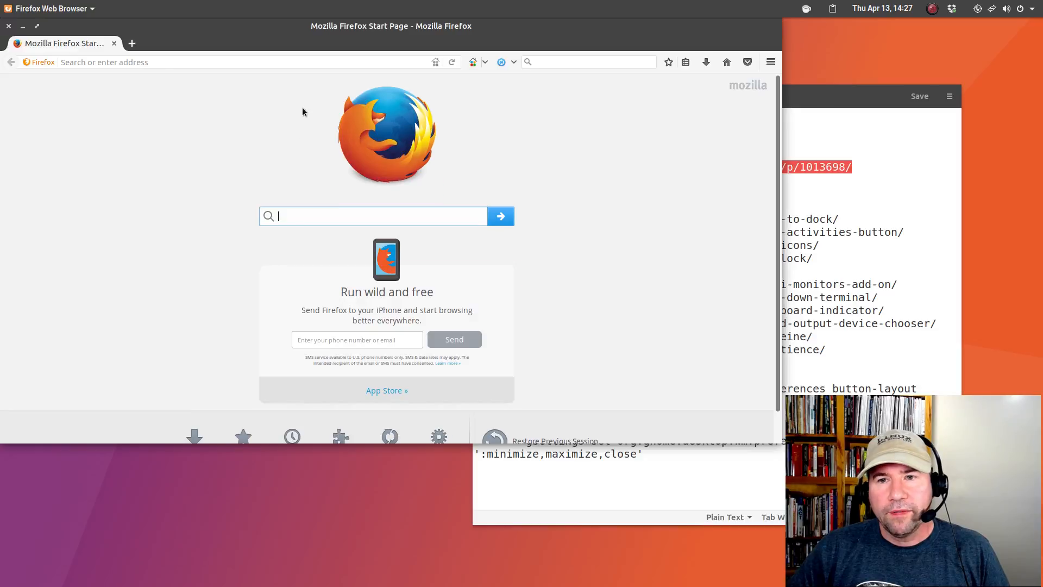
drag(284, 30, 411, 138)
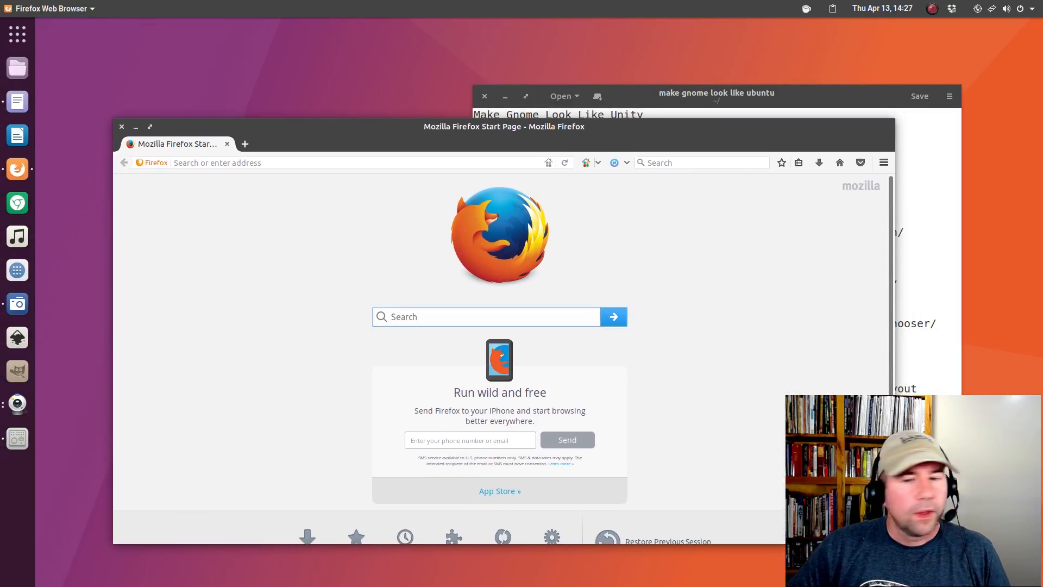
click(734, 99)
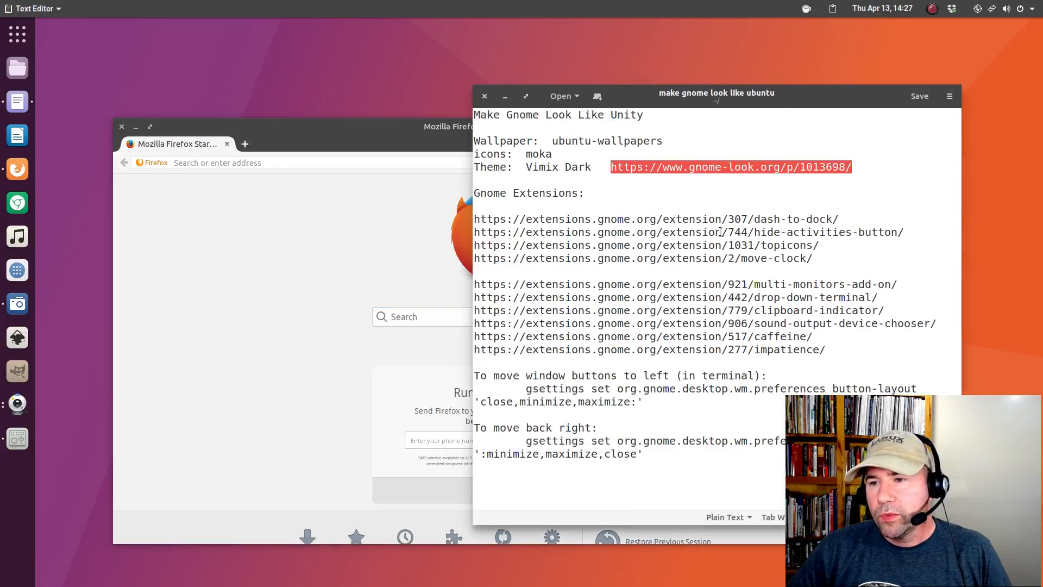
drag(857, 218, 474, 221)
right_click(498, 220)
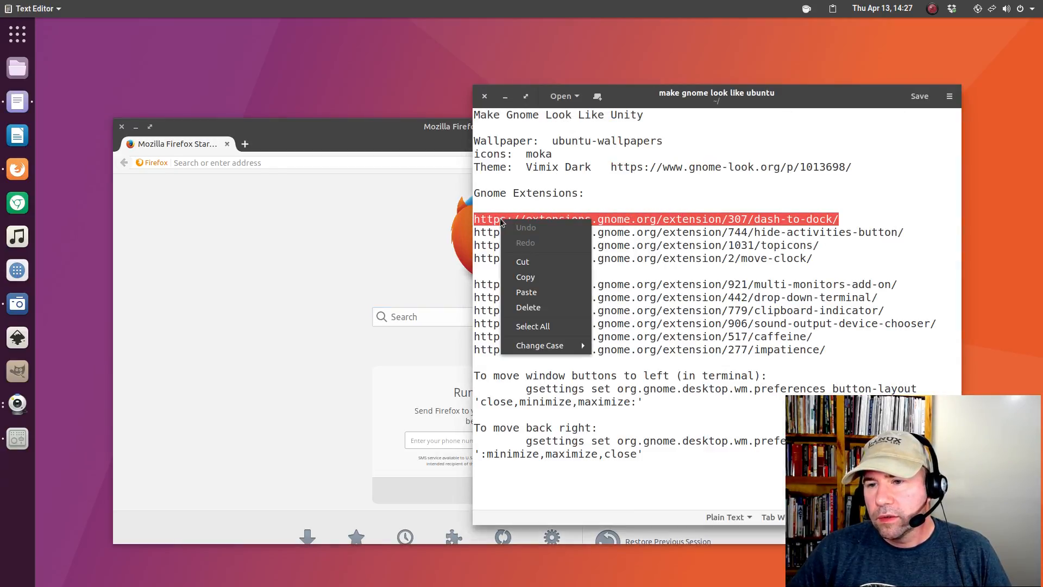
click(514, 278)
Paste & Go the dash-to-dock link in Firefox's address bar.
click(260, 163)
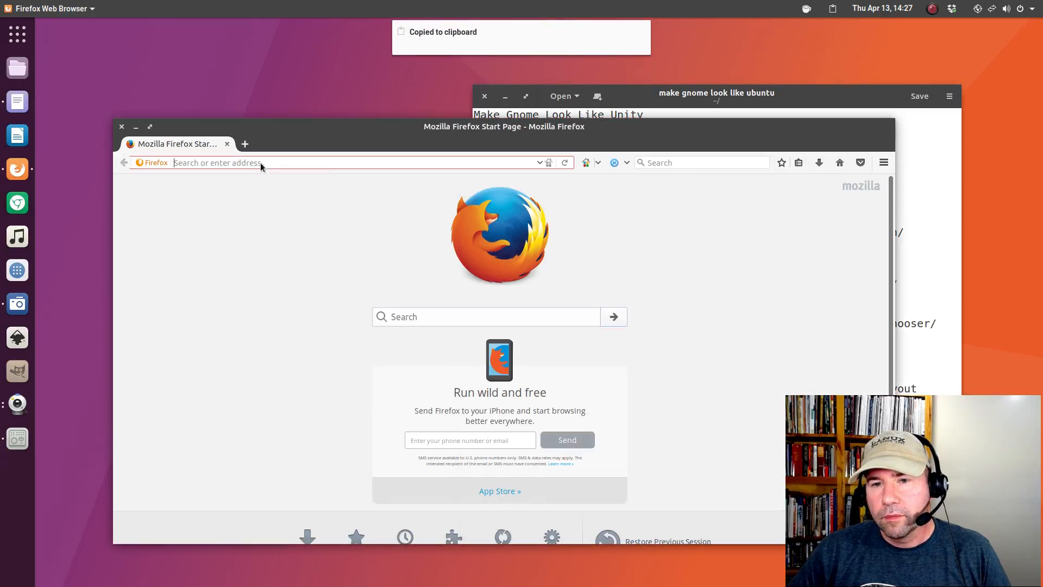
right_click(259, 162)
click(288, 222)
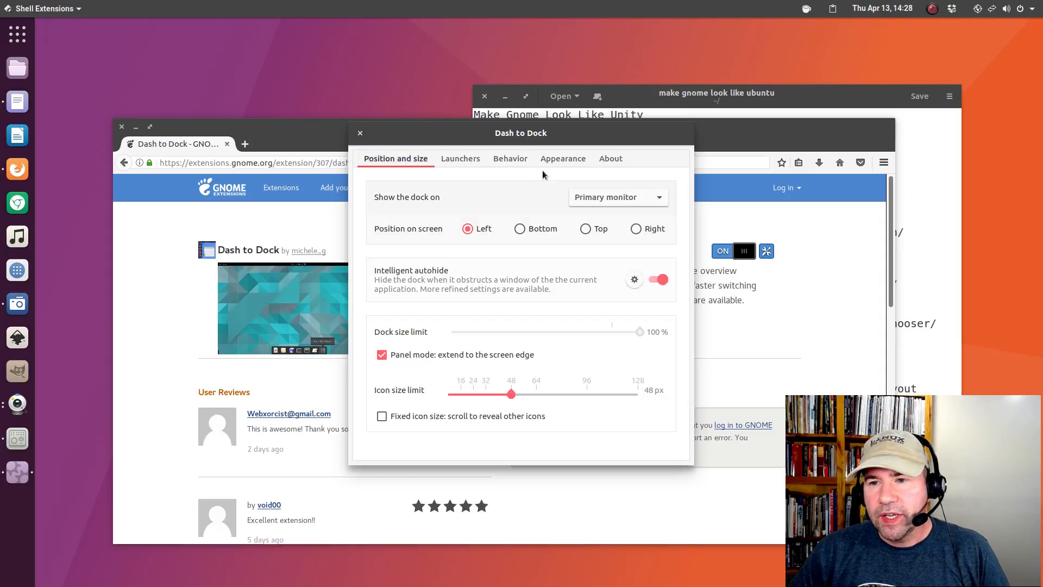
Review the Launchers, Behavior and Appearance tabs of Dash to Dock's settings, then close them.
drag(460, 125, 415, 57)
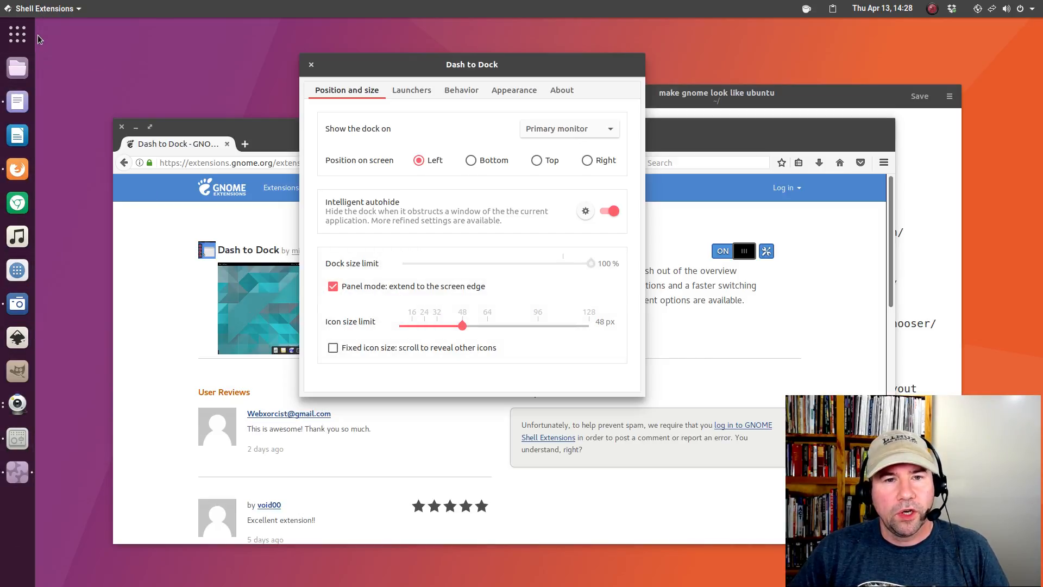
click(412, 90)
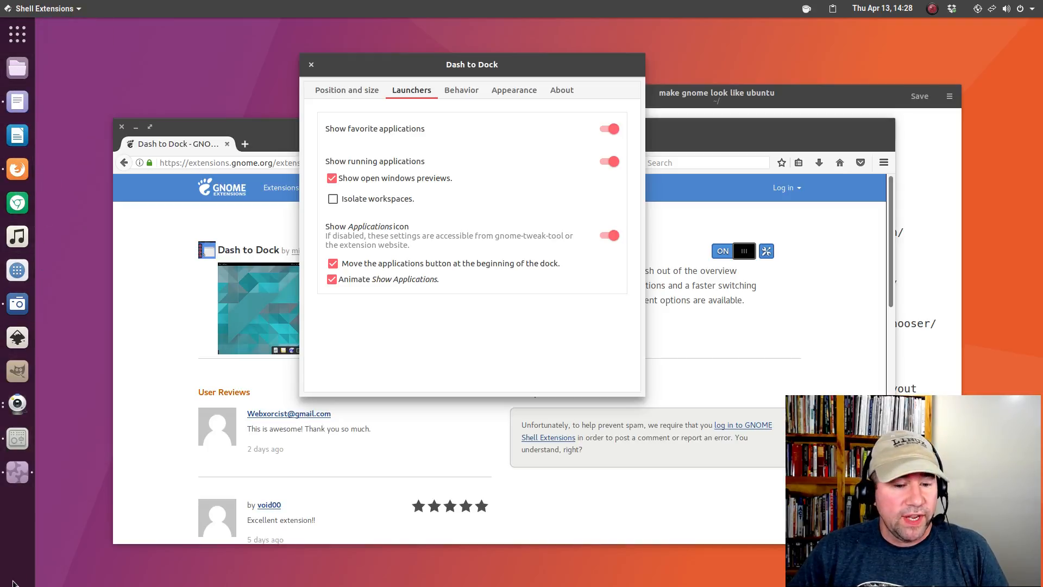
click(463, 90)
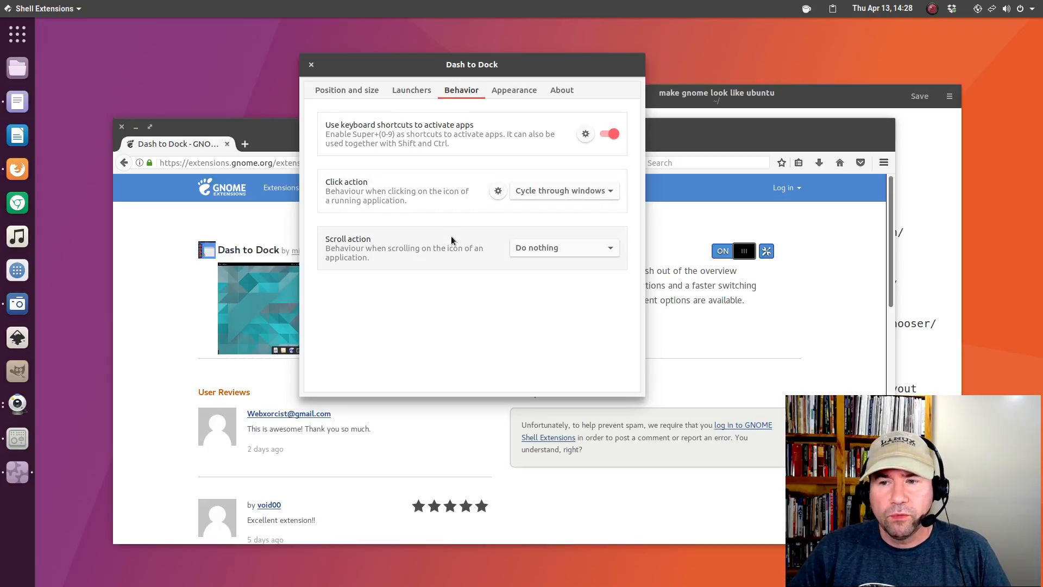
click(516, 91)
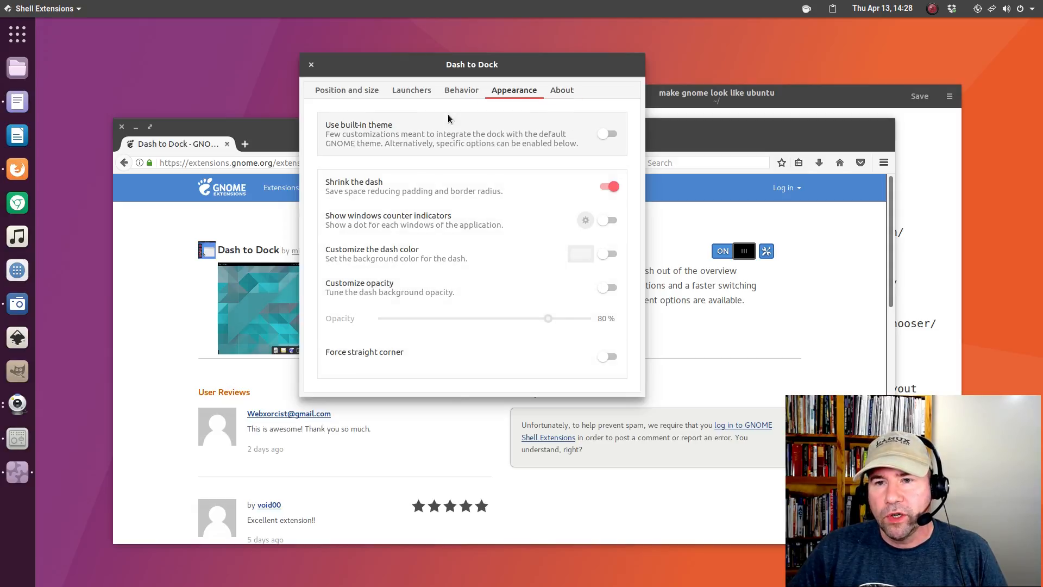
click(311, 64)
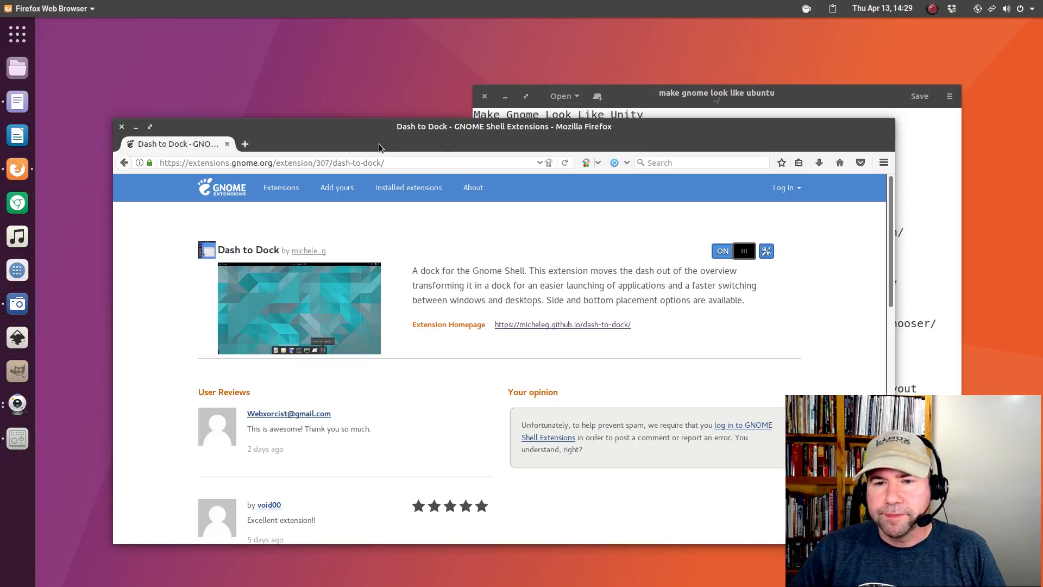
Copy the hide-activities-button link from the notes and paste it into Firefox's address bar with Ctrl+V.
click(818, 100)
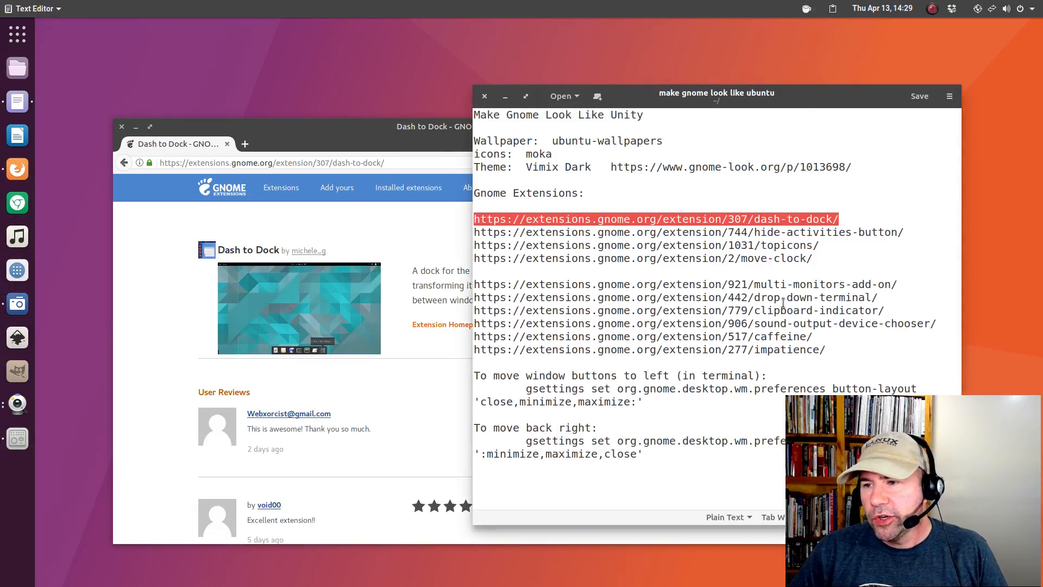
drag(906, 236, 474, 235)
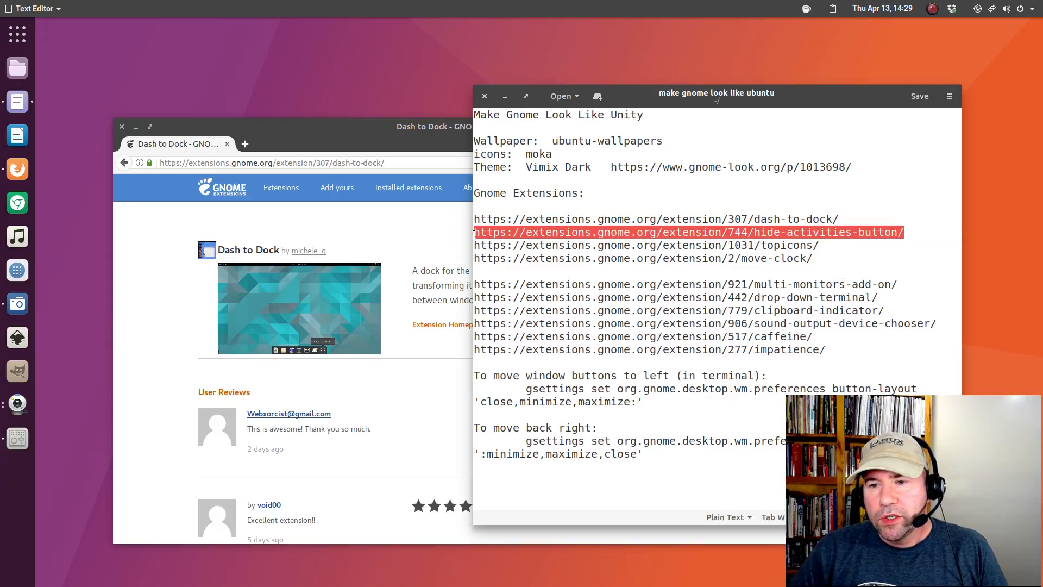
right_click(505, 231)
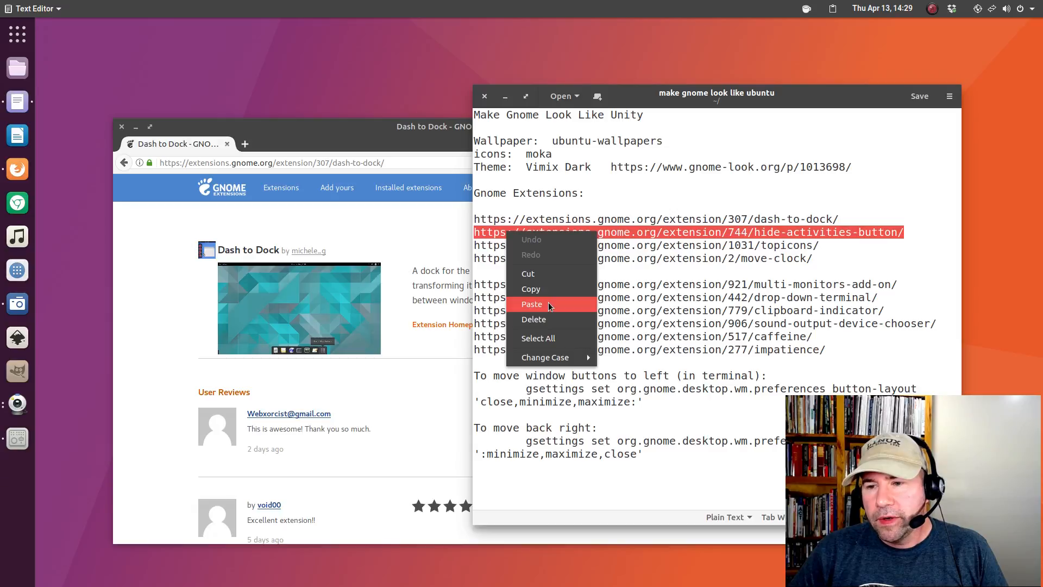
click(543, 288)
click(400, 159)
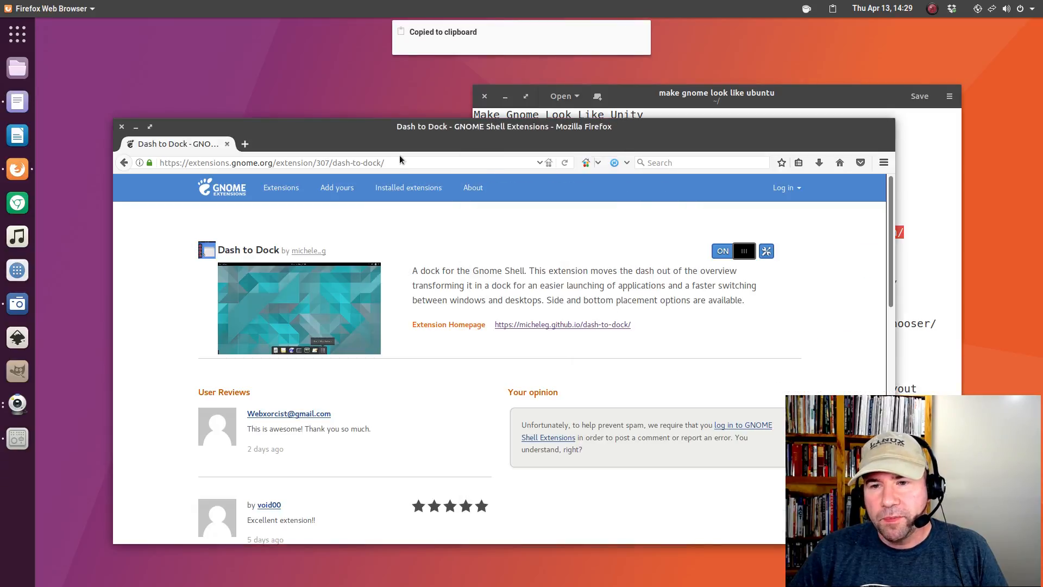
drag(385, 163, 162, 163)
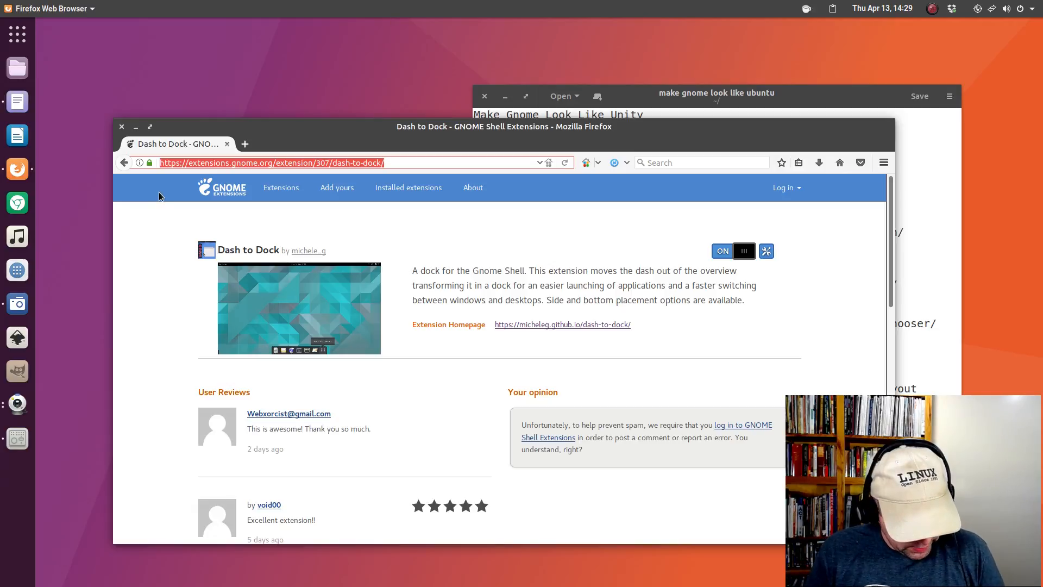
key(ctrl+v)
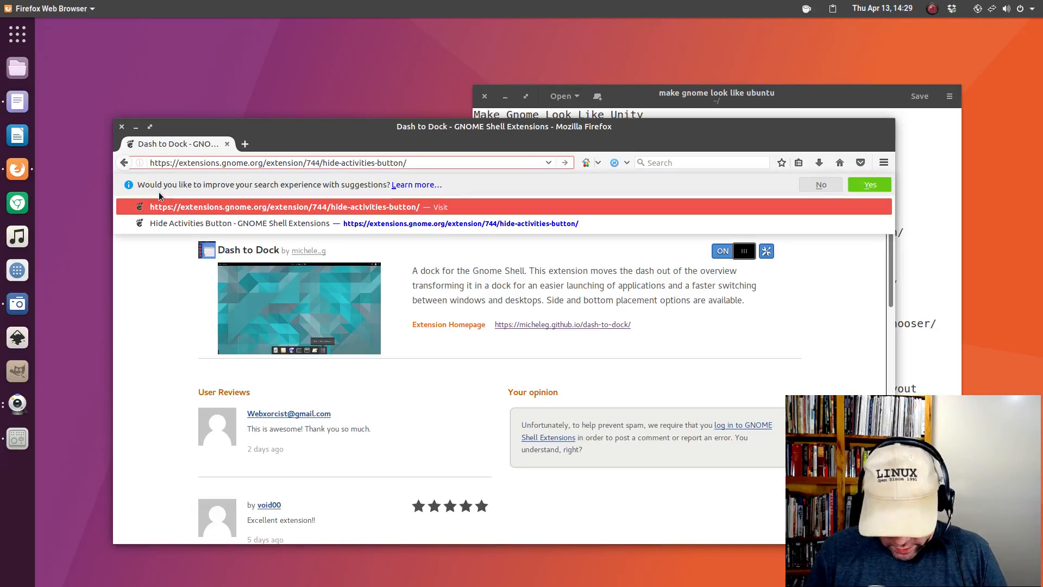
key(Return)
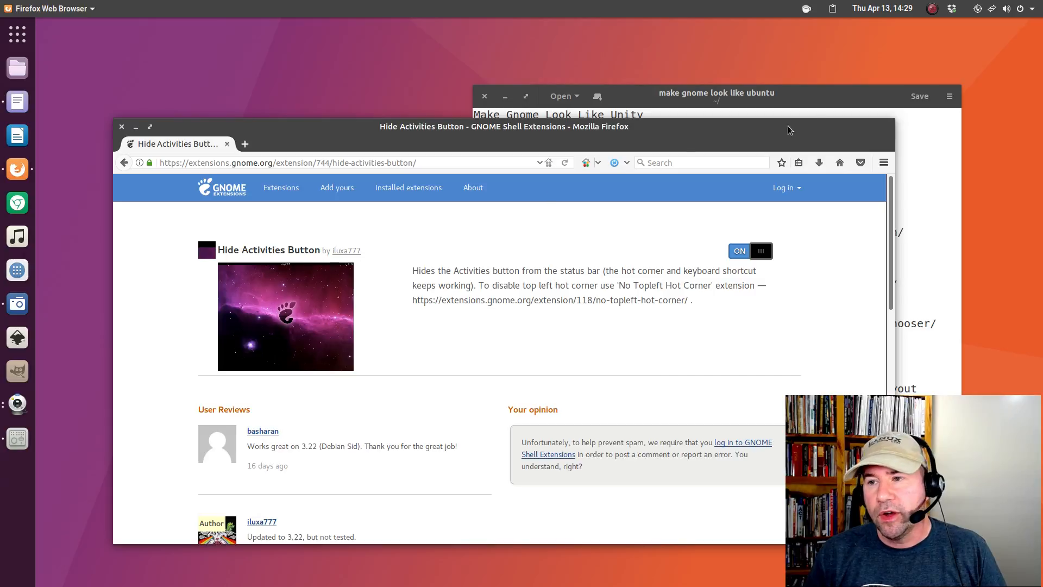
Copy the topicons link from the notes and Paste & Go it in Firefox.
click(816, 99)
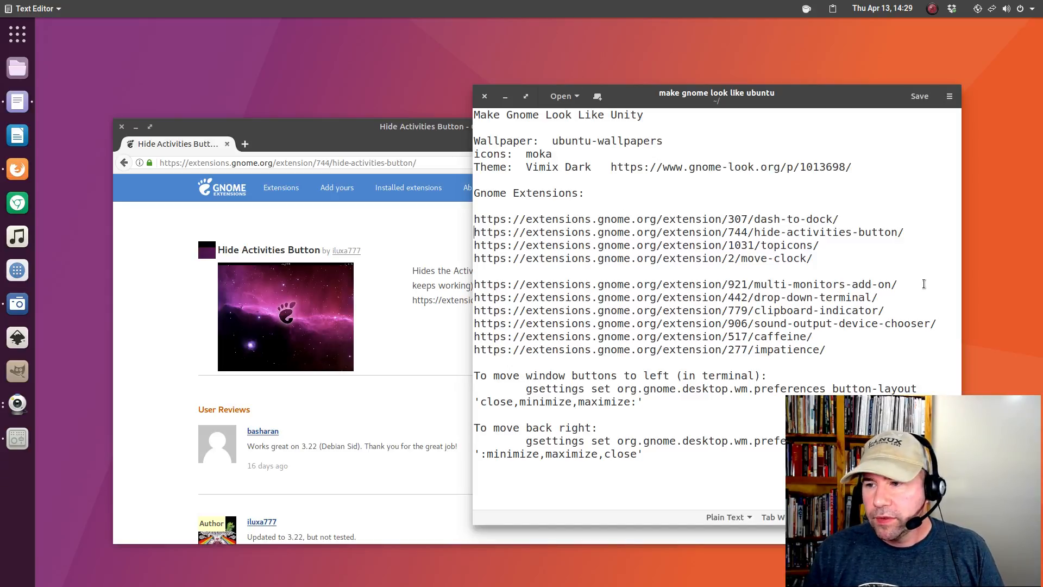
drag(829, 244, 478, 245)
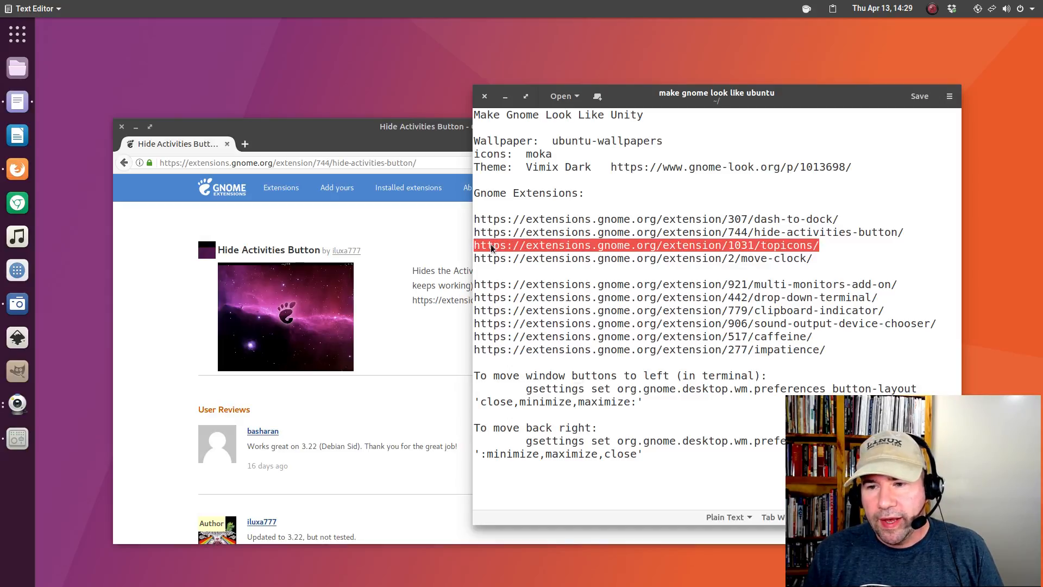
right_click(491, 248)
click(509, 310)
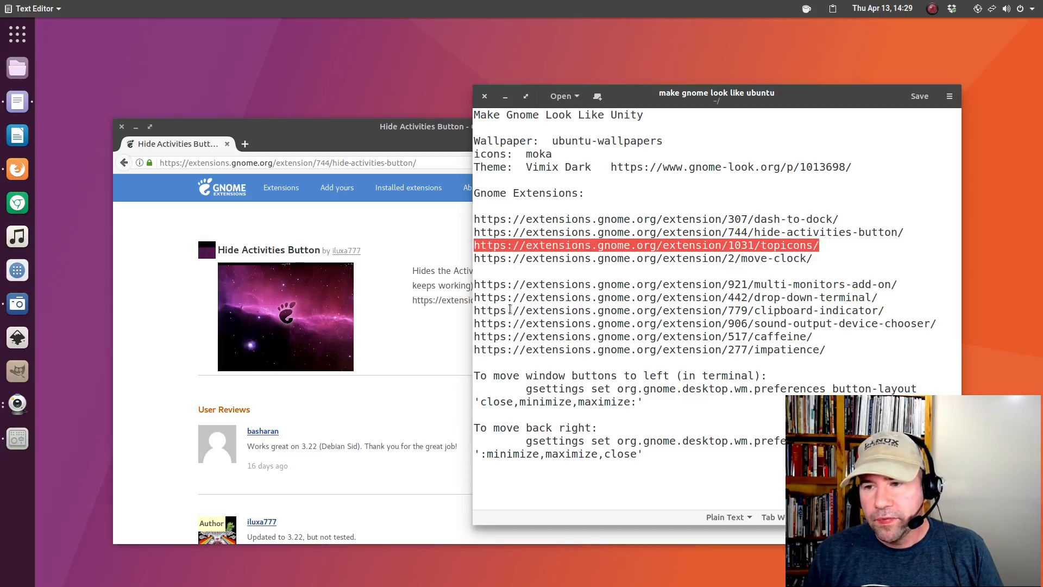
click(348, 163)
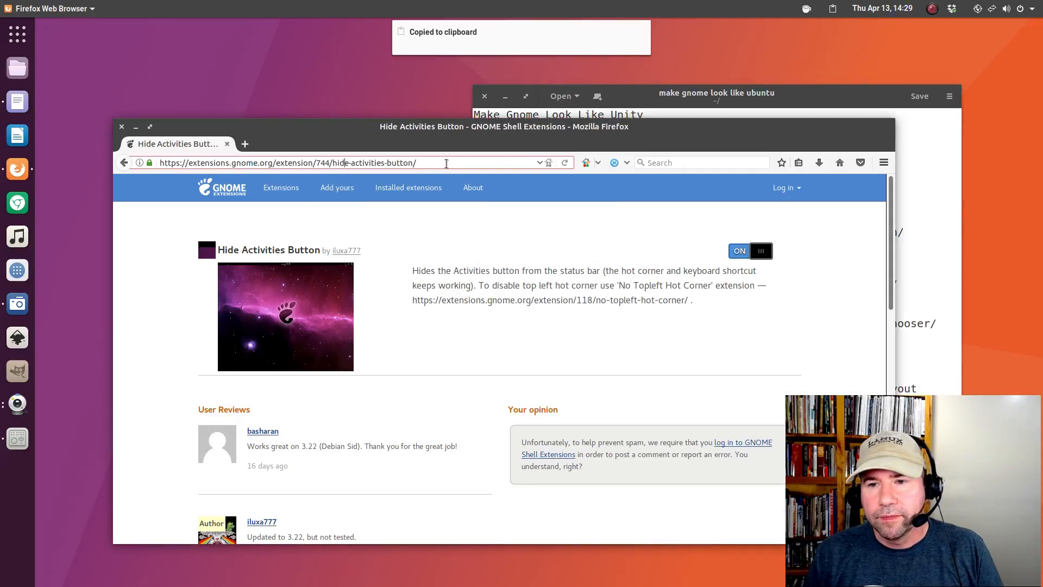
drag(446, 163, 155, 163)
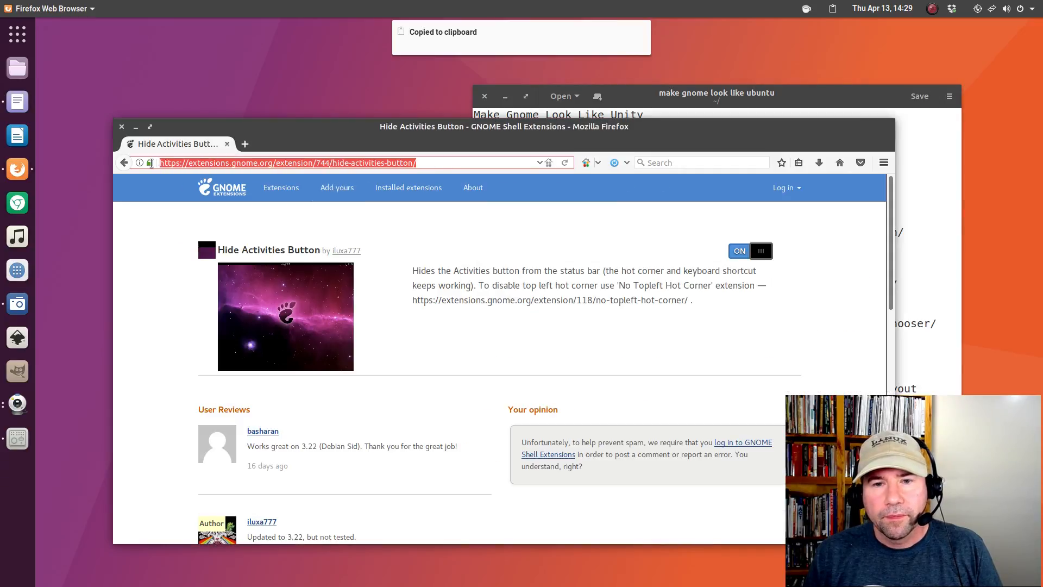
right_click(208, 165)
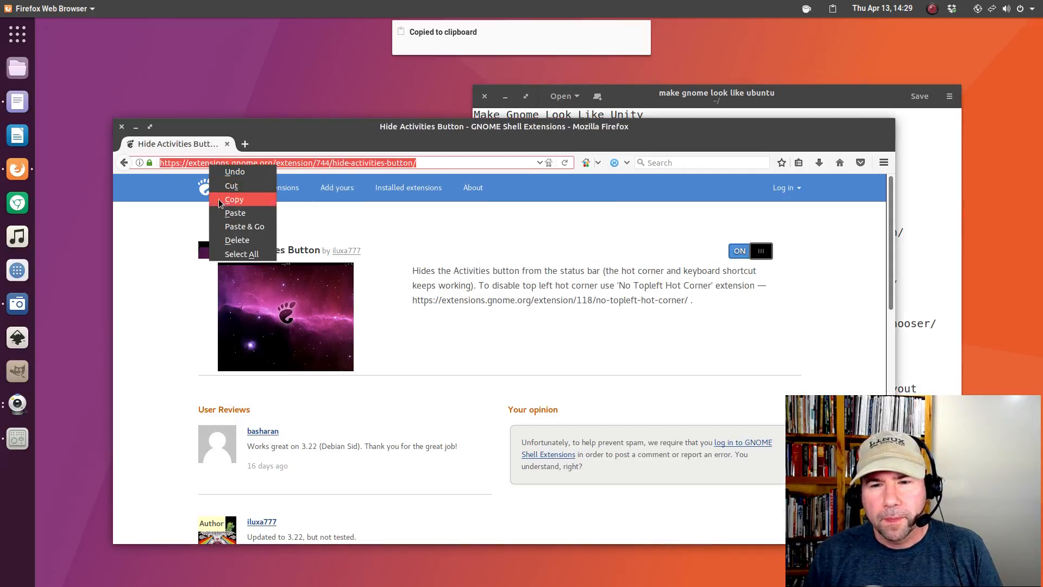
click(238, 226)
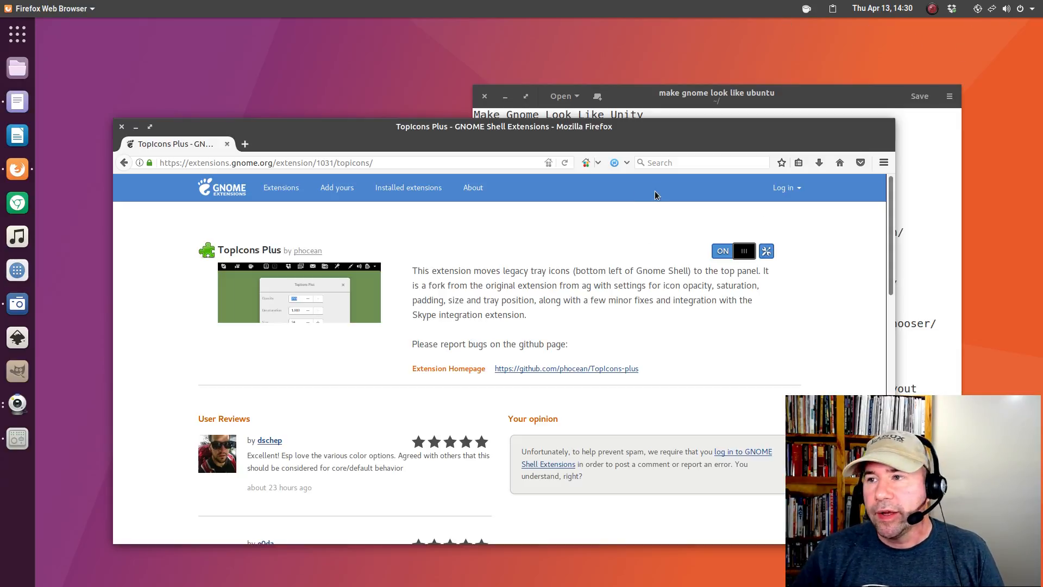
Copy the move-clock link from the notes and Paste & Go it in Firefox.
click(840, 106)
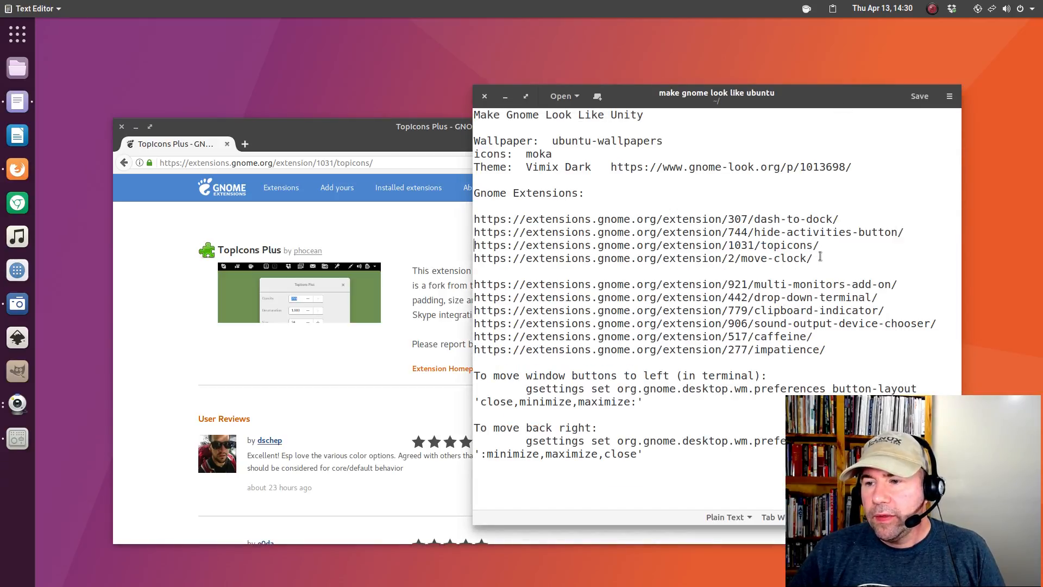
drag(813, 259, 476, 258)
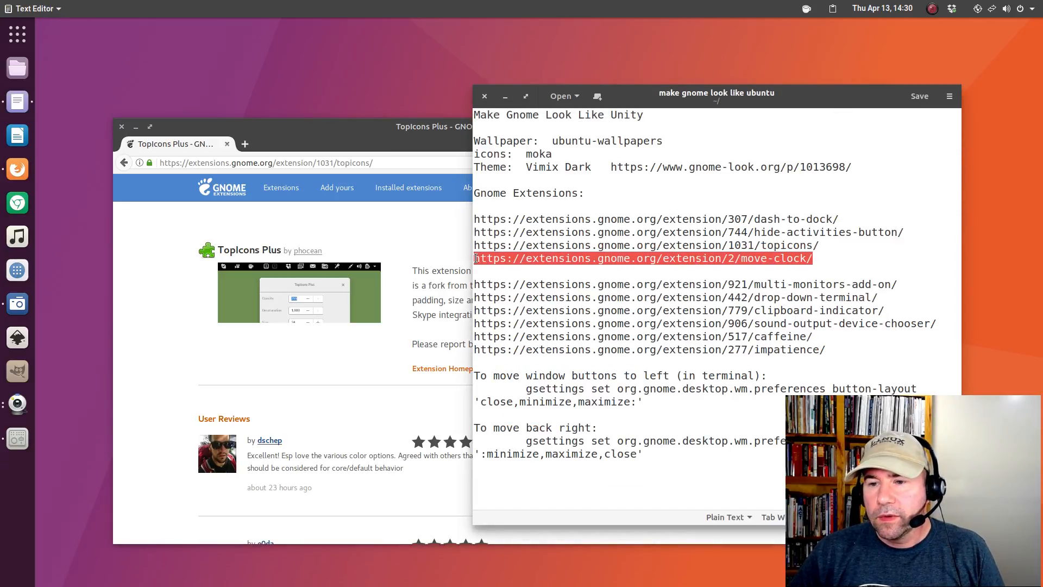
right_click(485, 259)
click(507, 318)
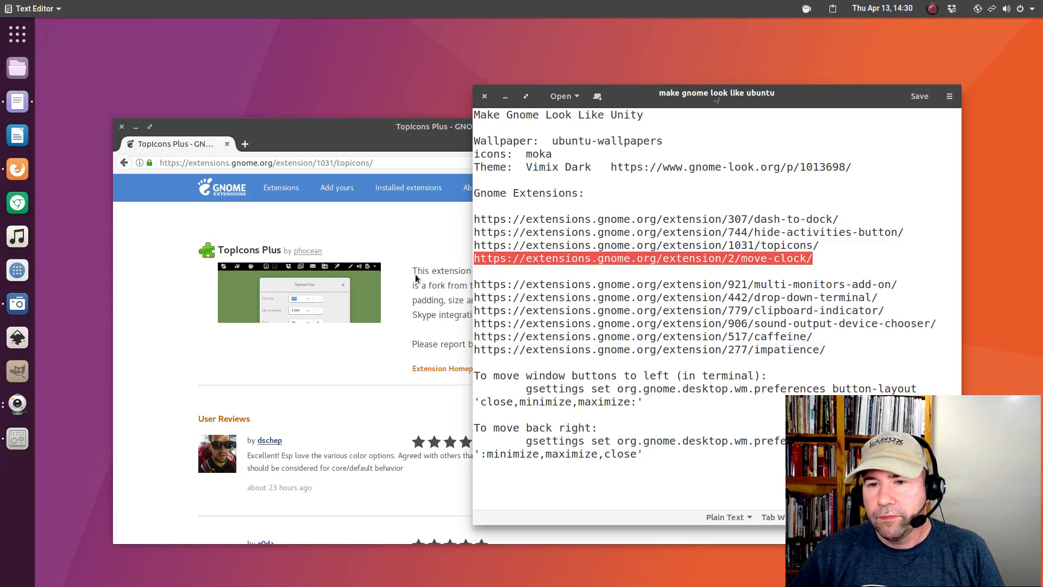
click(382, 241)
click(155, 163)
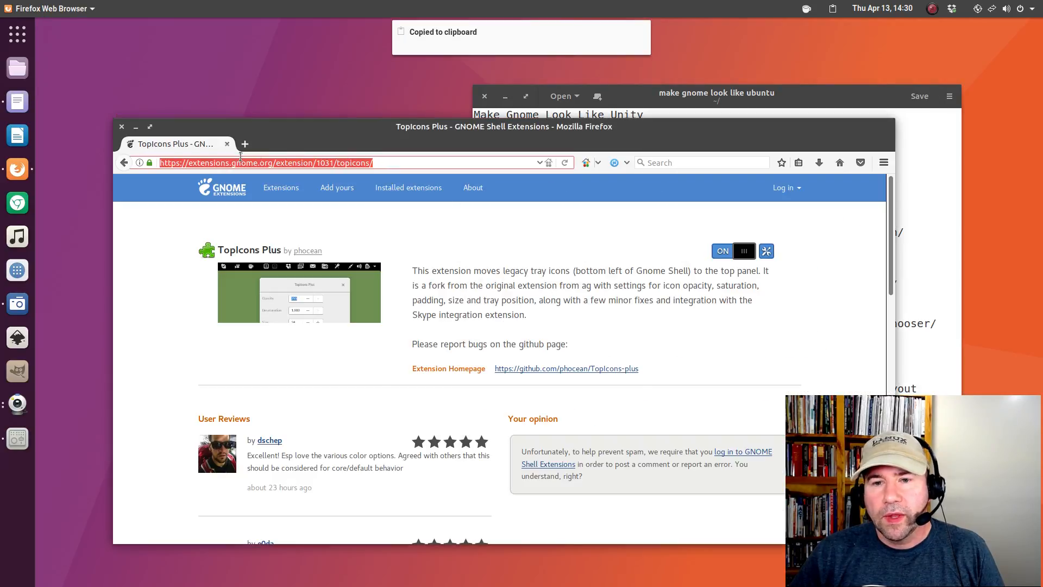
right_click(184, 166)
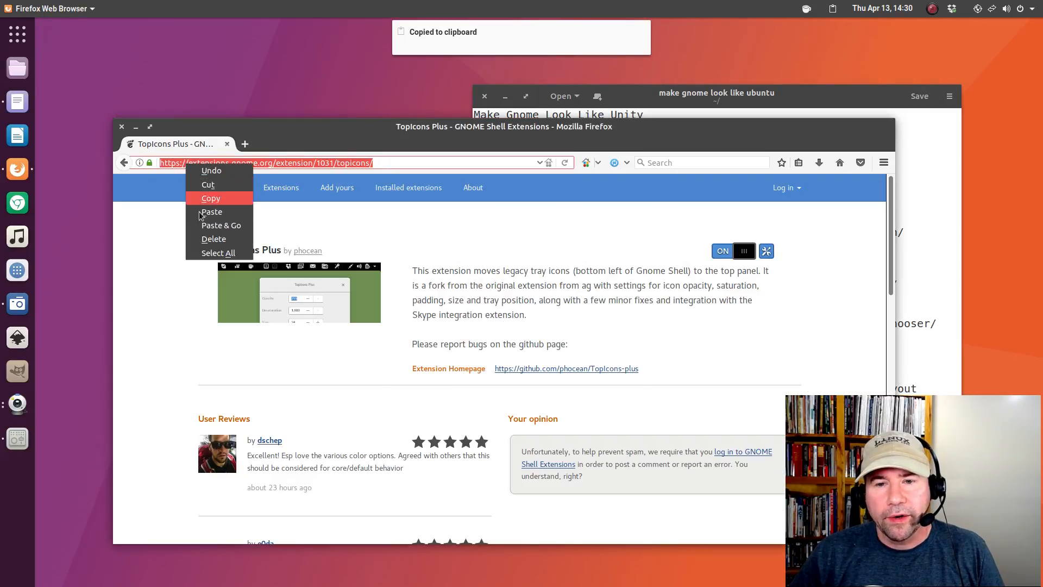
click(209, 223)
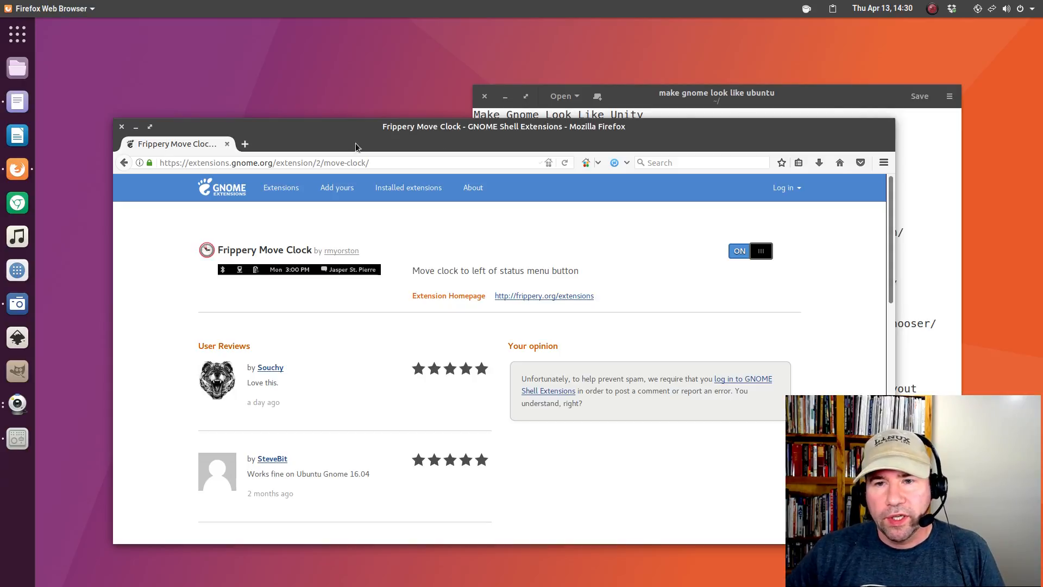
Minimize the notes window and Paste & Go the multi-monitors address in Firefox.
click(825, 104)
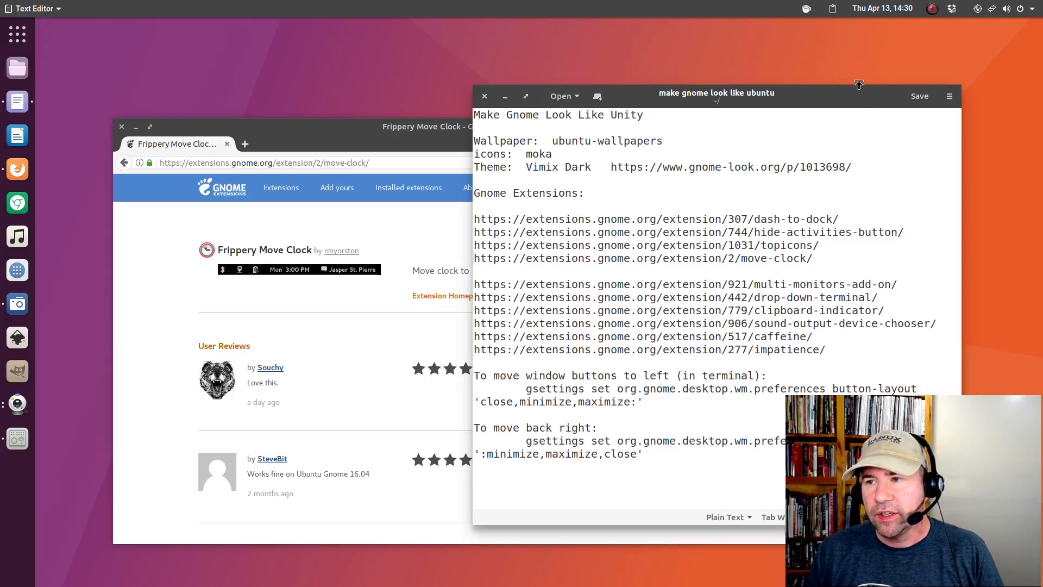
middle_click(836, 96)
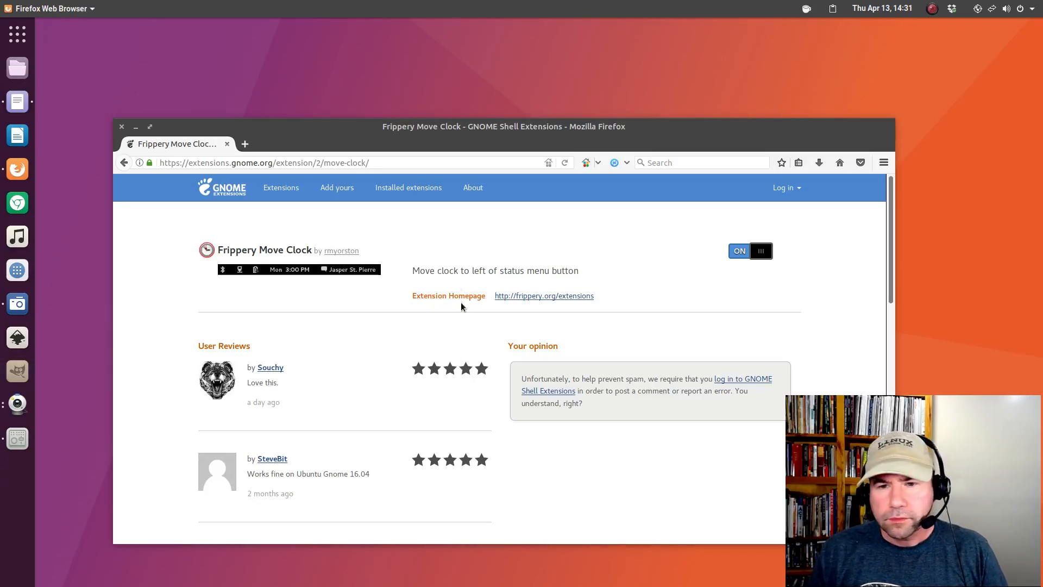
click(263, 161)
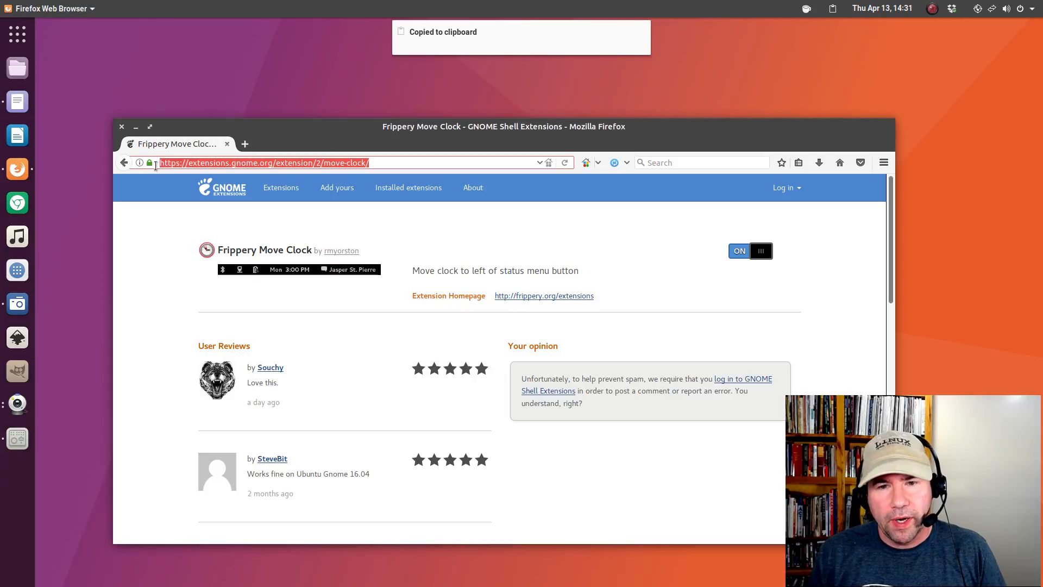
right_click(167, 163)
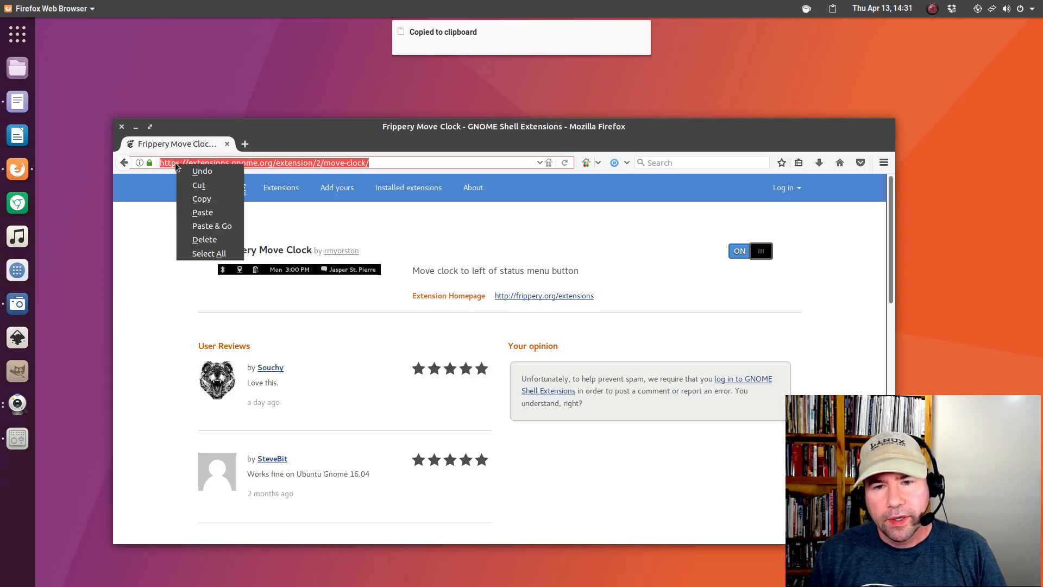
click(195, 225)
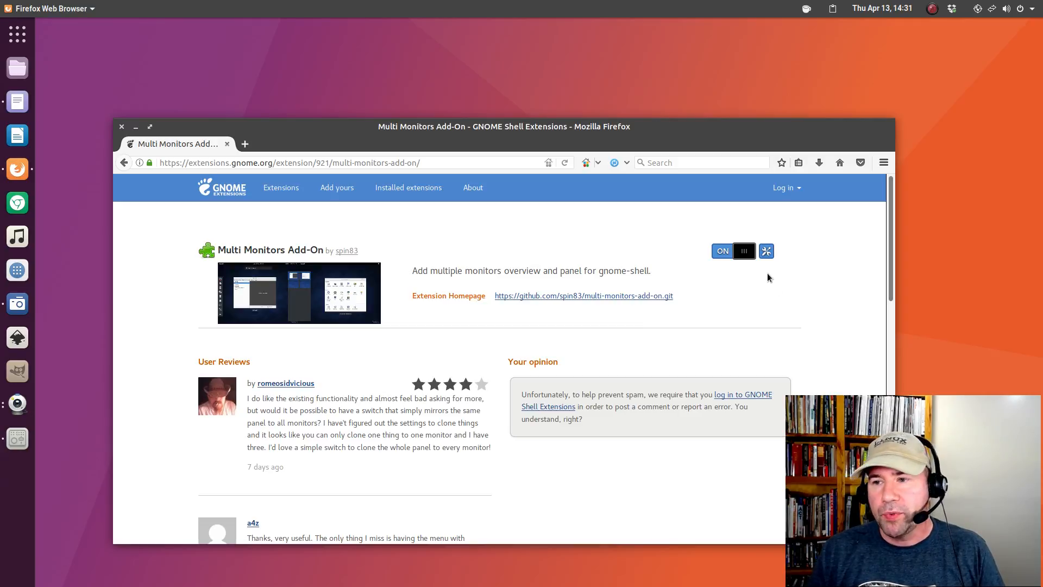
click(765, 253)
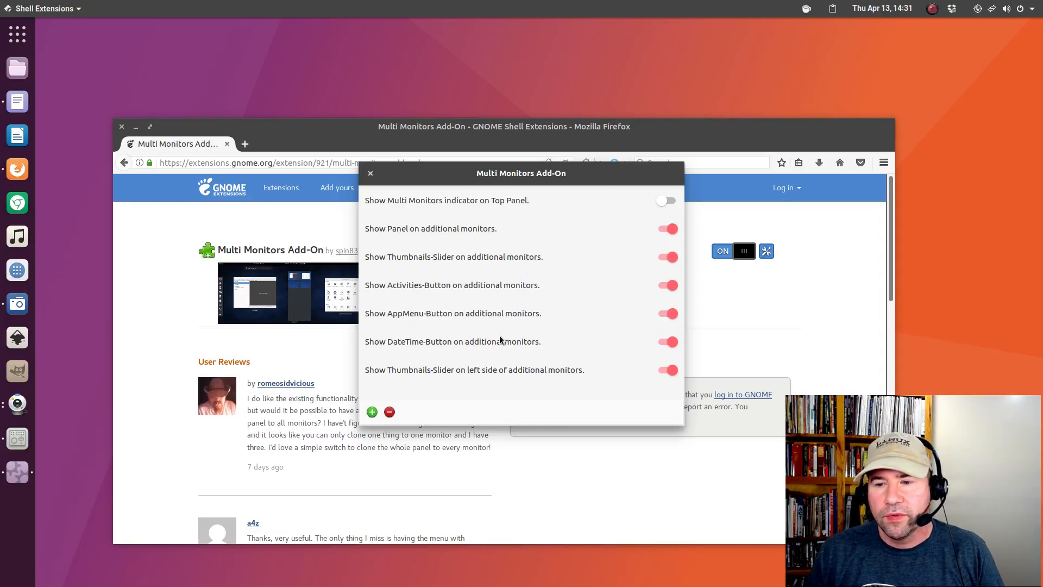
click(372, 175)
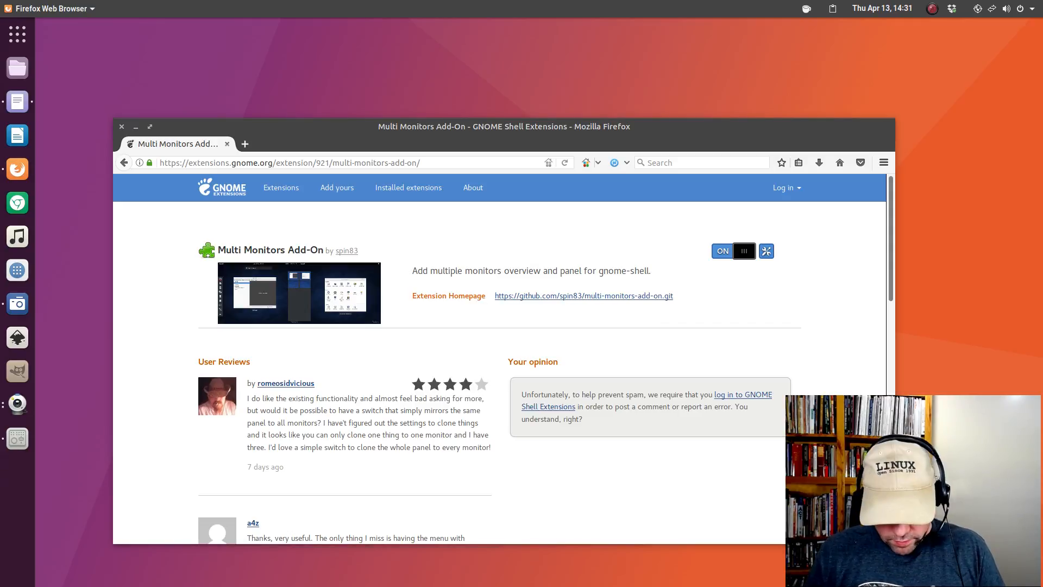
key(F12)
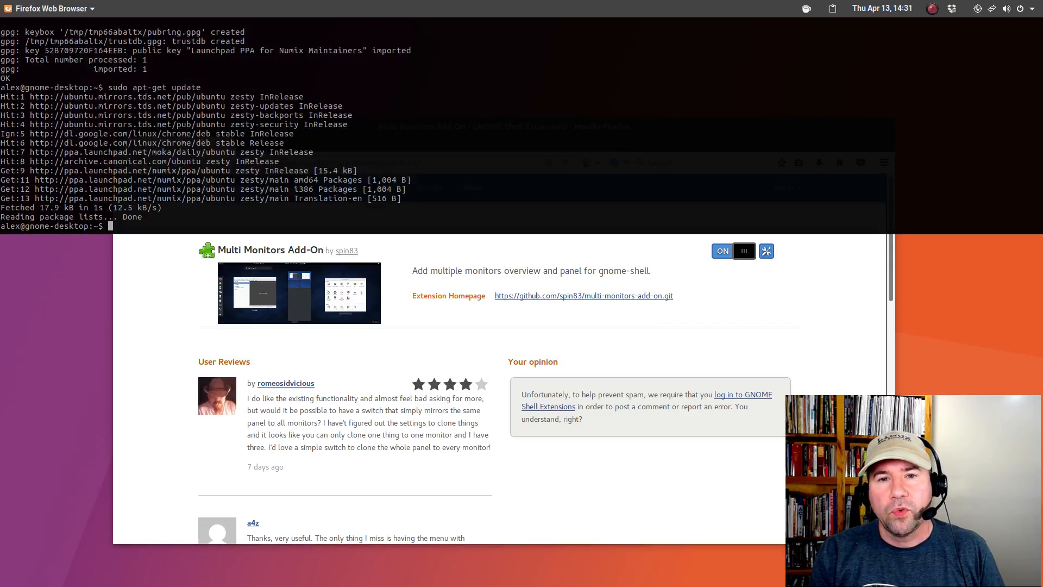
key(F12)
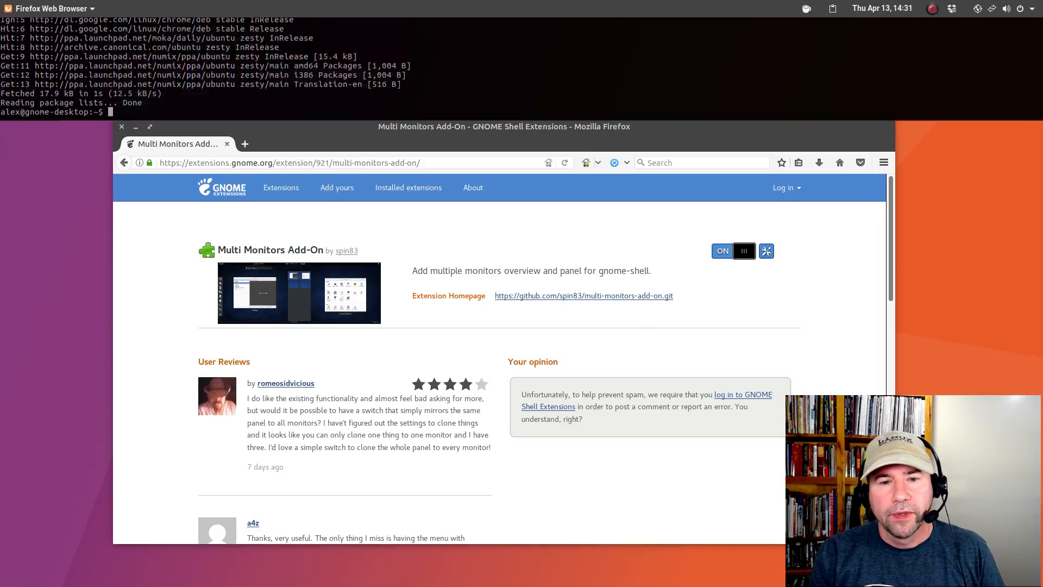
key(F12)
key(F12)
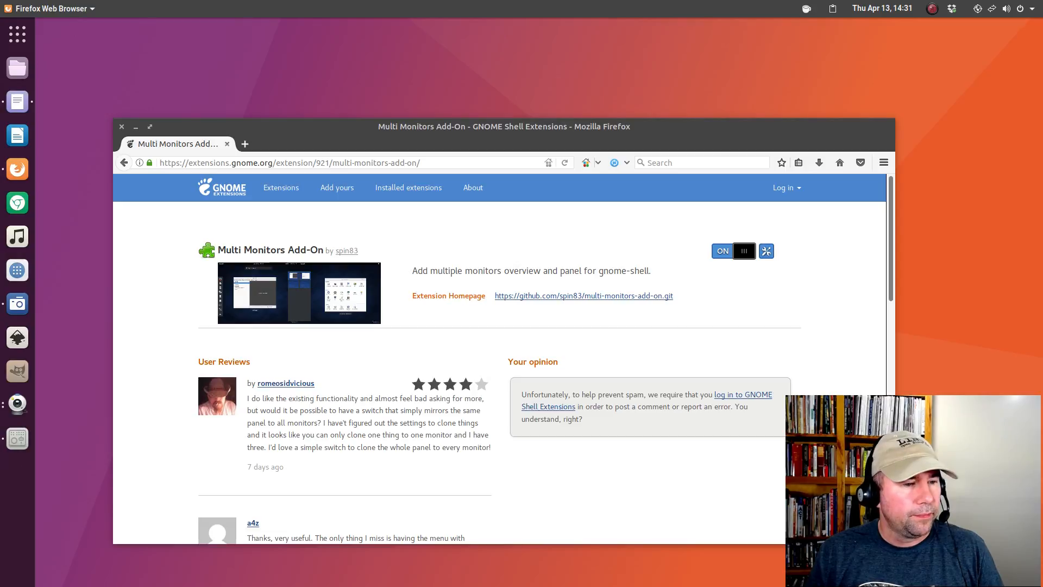
click(833, 9)
click(835, 10)
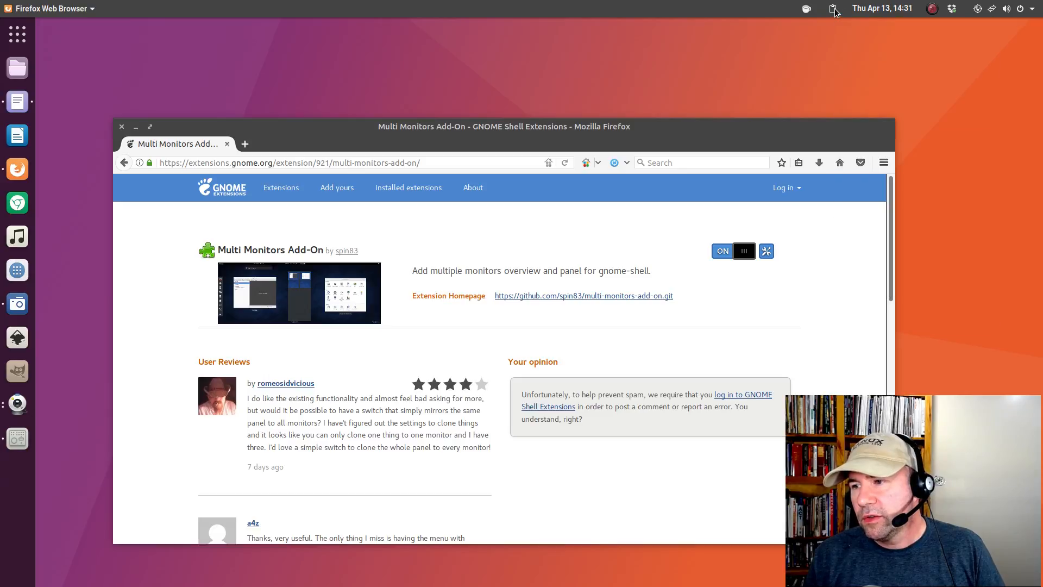
click(835, 11)
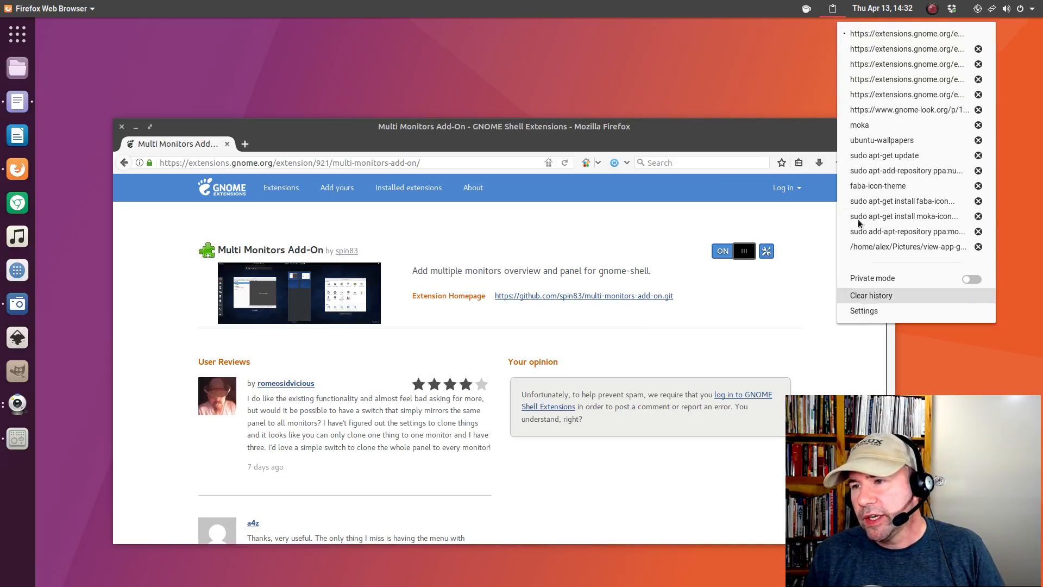
click(796, 36)
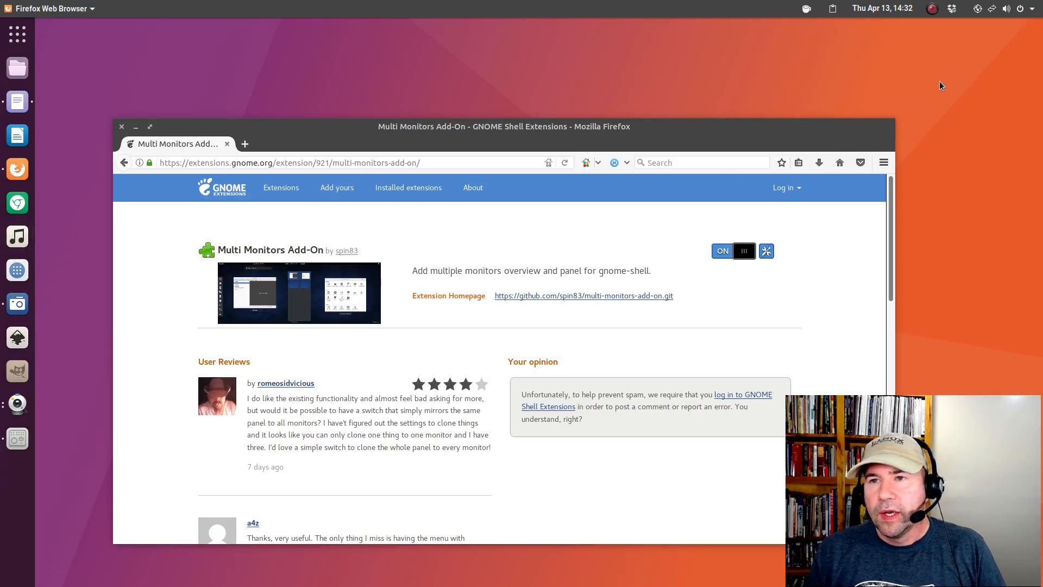
click(1002, 12)
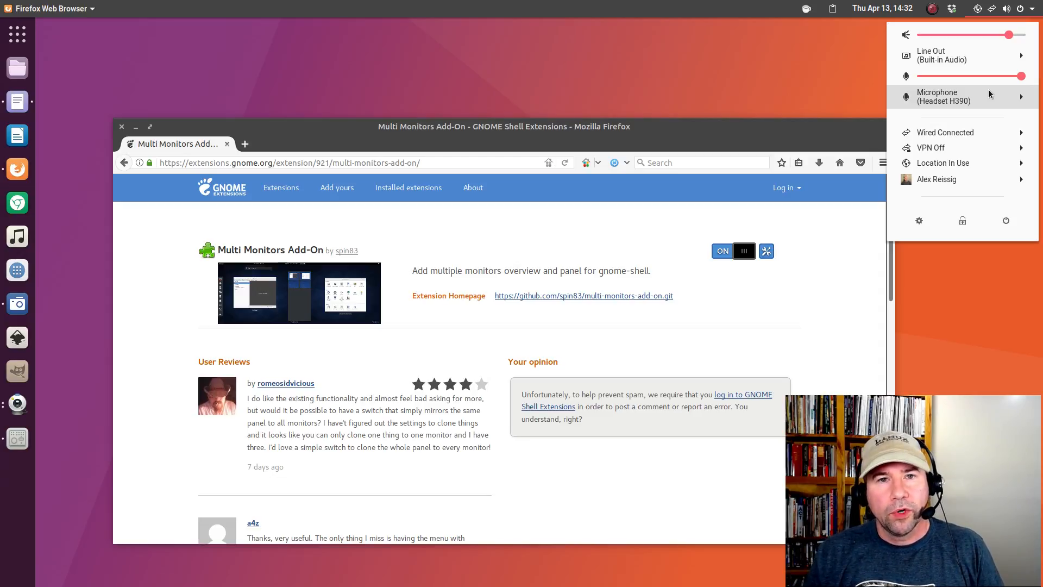
click(850, 70)
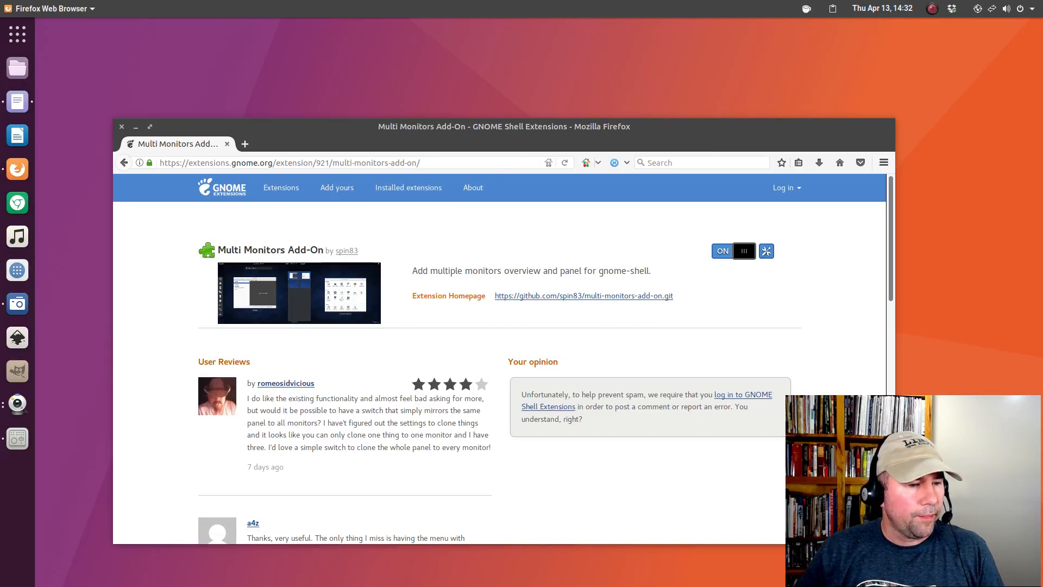
Toggle Caffeine on and off, then Paste & Go the impatience address in Firefox.
click(806, 9)
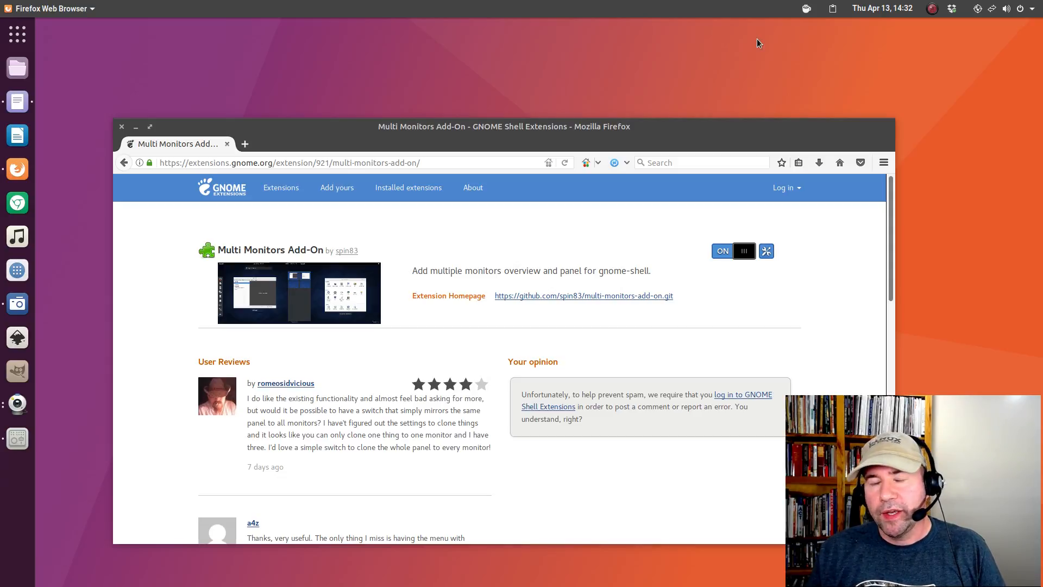
click(806, 9)
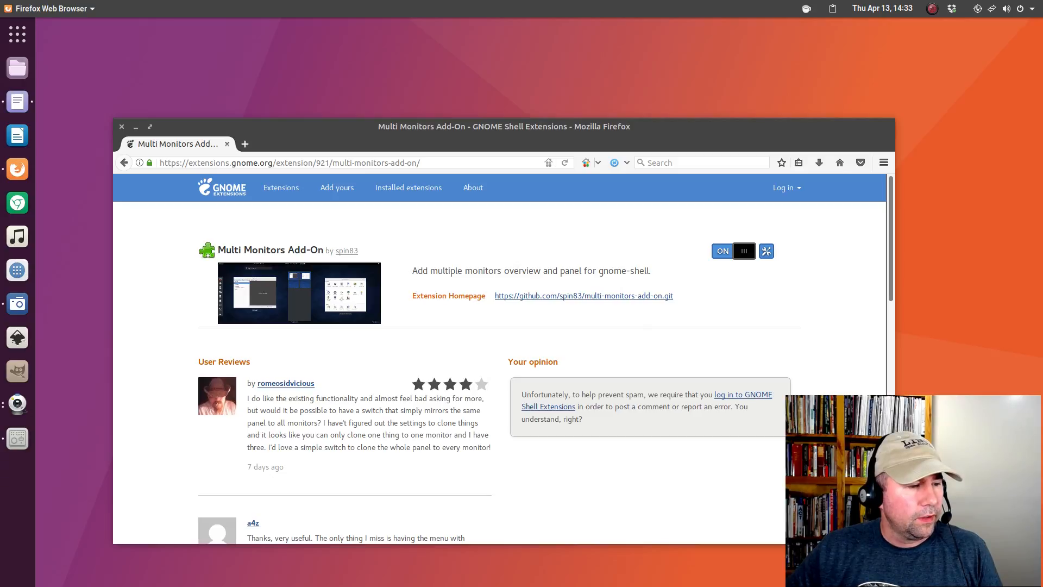
drag(421, 162, 143, 163)
right_click(185, 164)
click(209, 226)
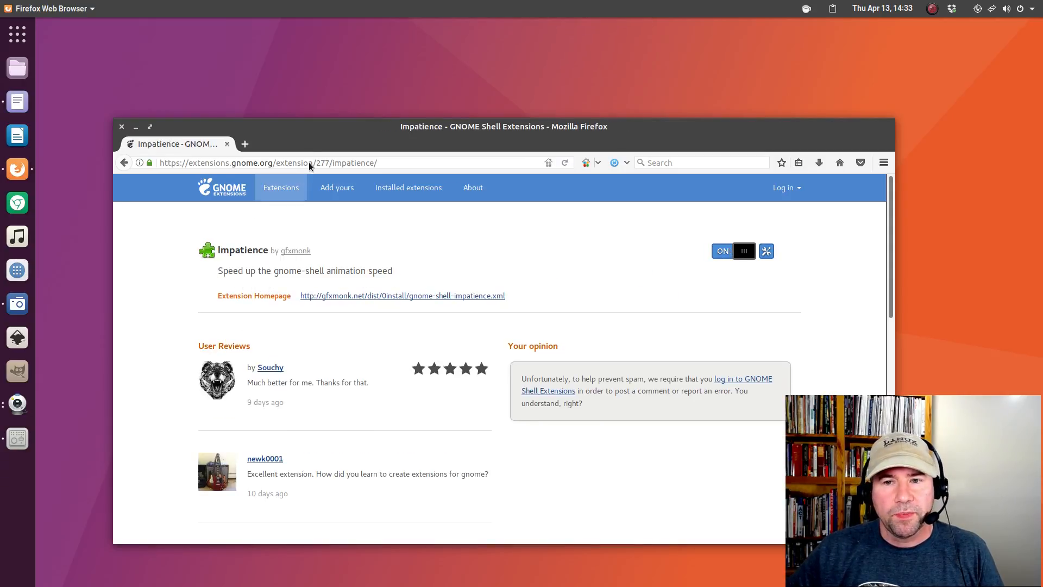
Move Firefox up and right, then browse the application grid pages in the overview.
drag(309, 126, 399, 46)
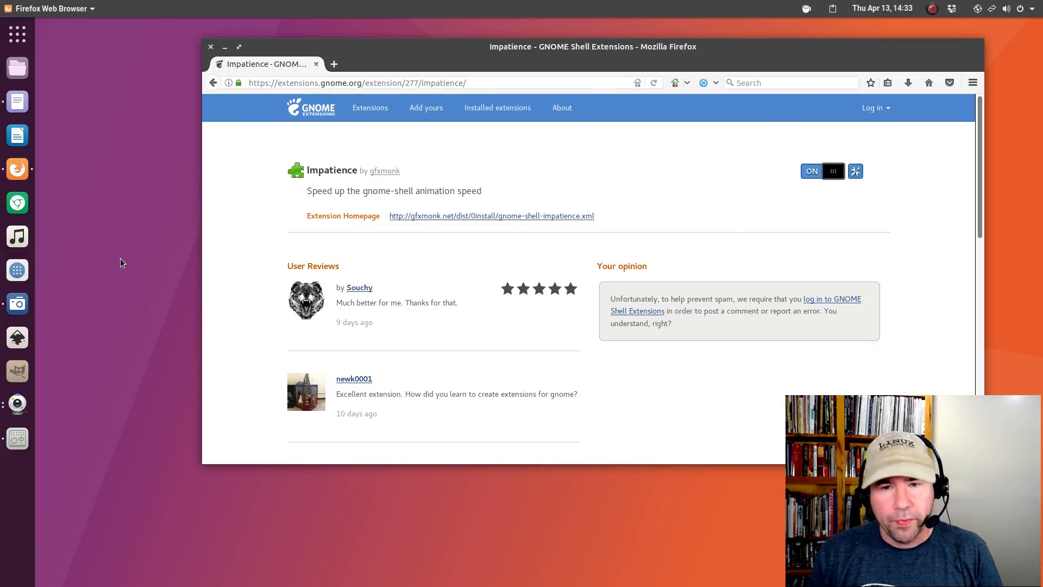
key(super)
key(super)
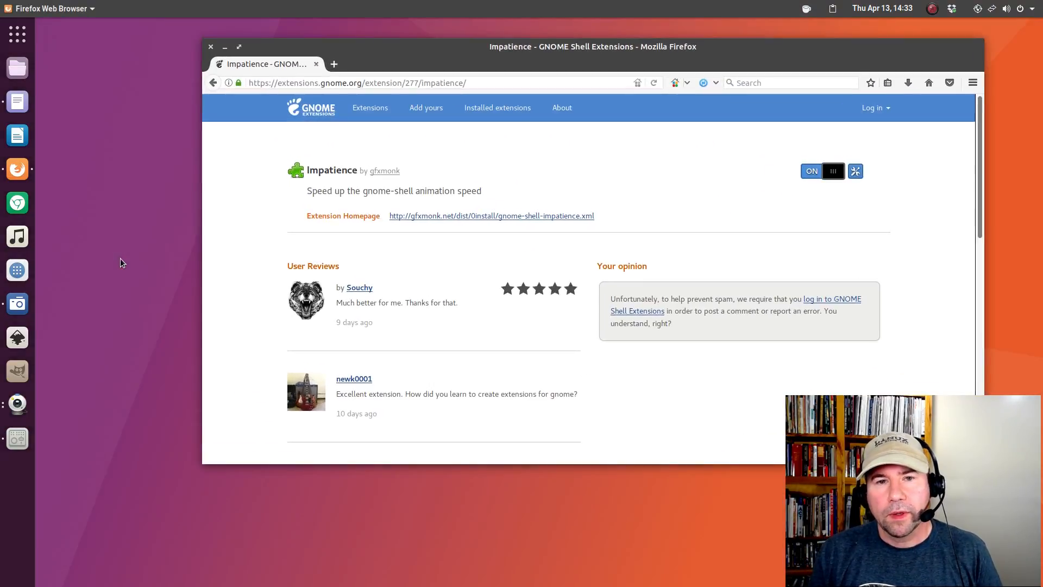
click(18, 44)
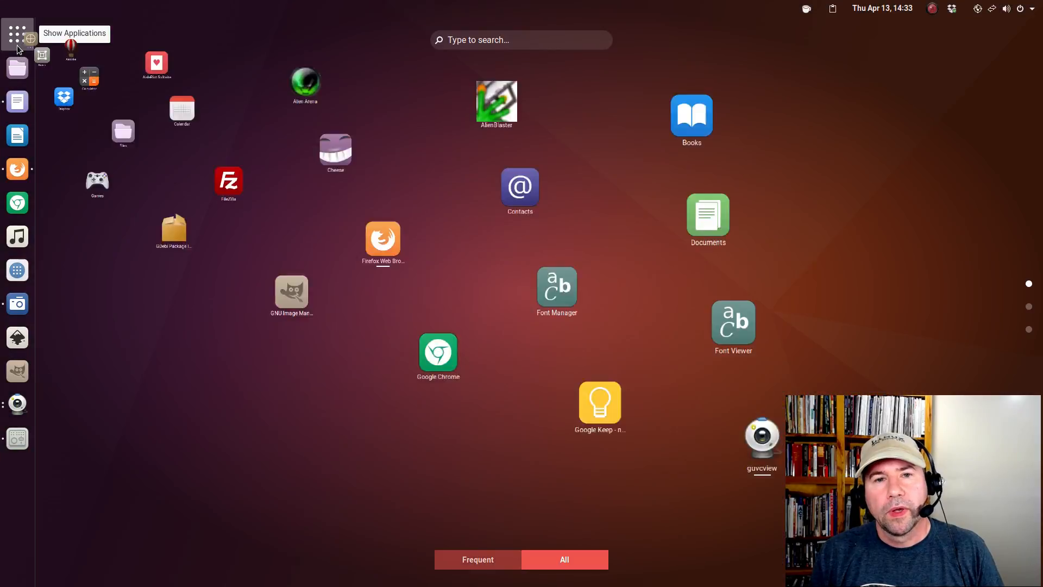
click(16, 45)
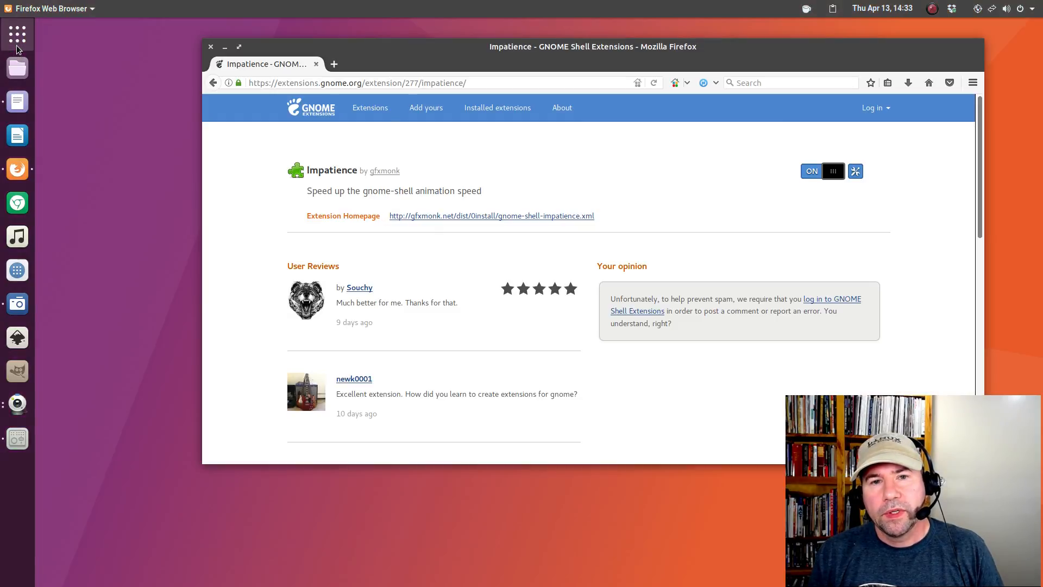
click(16, 45)
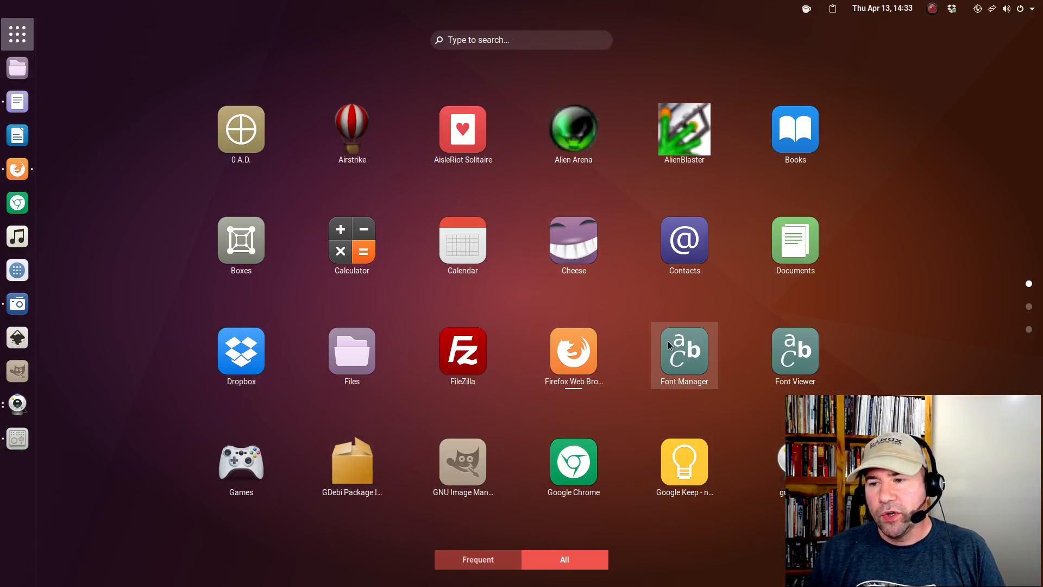
scroll(667, 340, down, 1)
scroll(667, 341, up, 1)
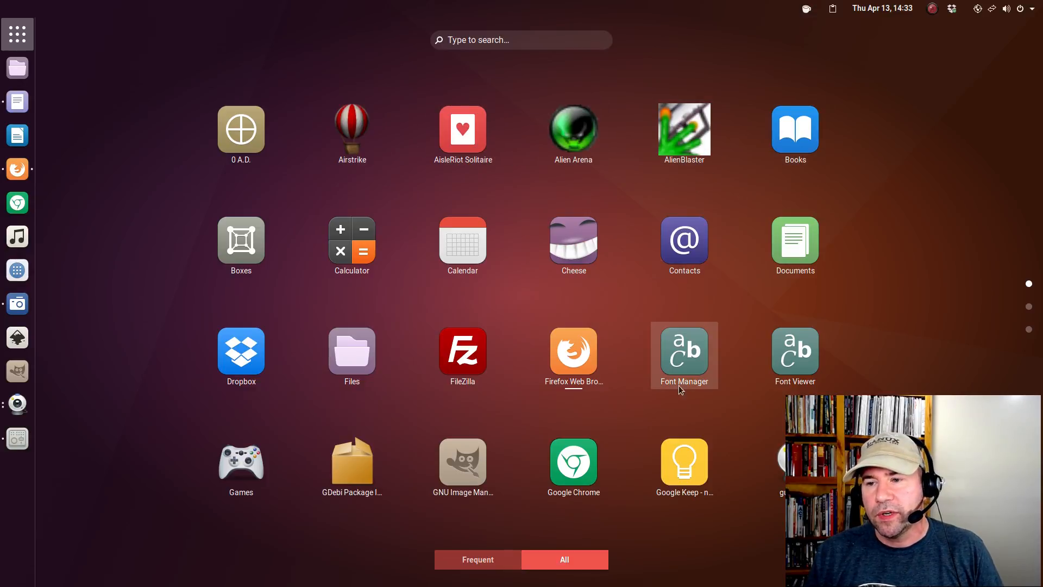
scroll(406, 317, down, 1)
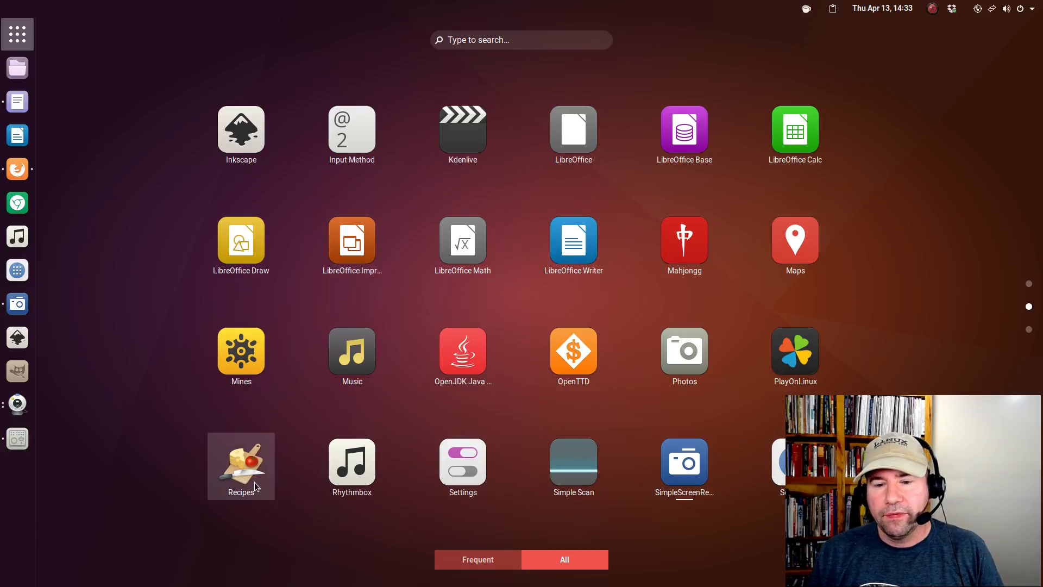
scroll(729, 388, down, 1)
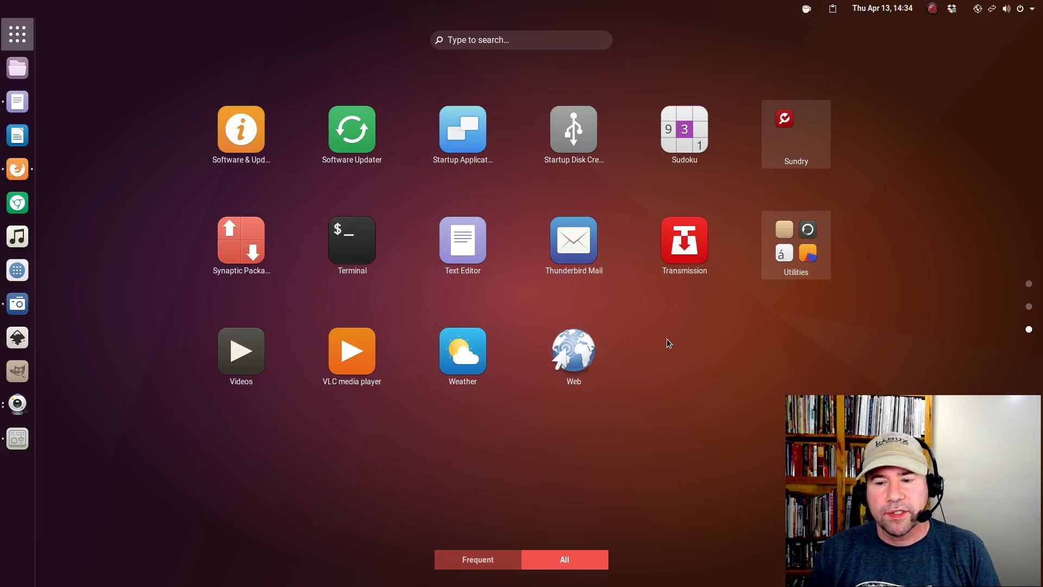
Close the app grid, move Firefox lower, and drop down the terminal with F12.
key(Escape)
key(Escape)
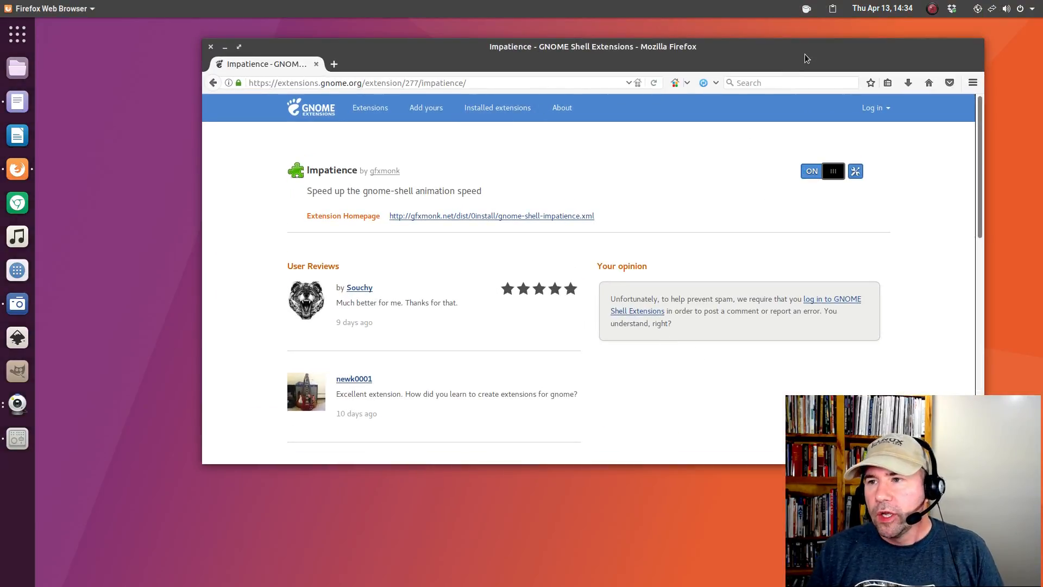
drag(806, 47, 786, 127)
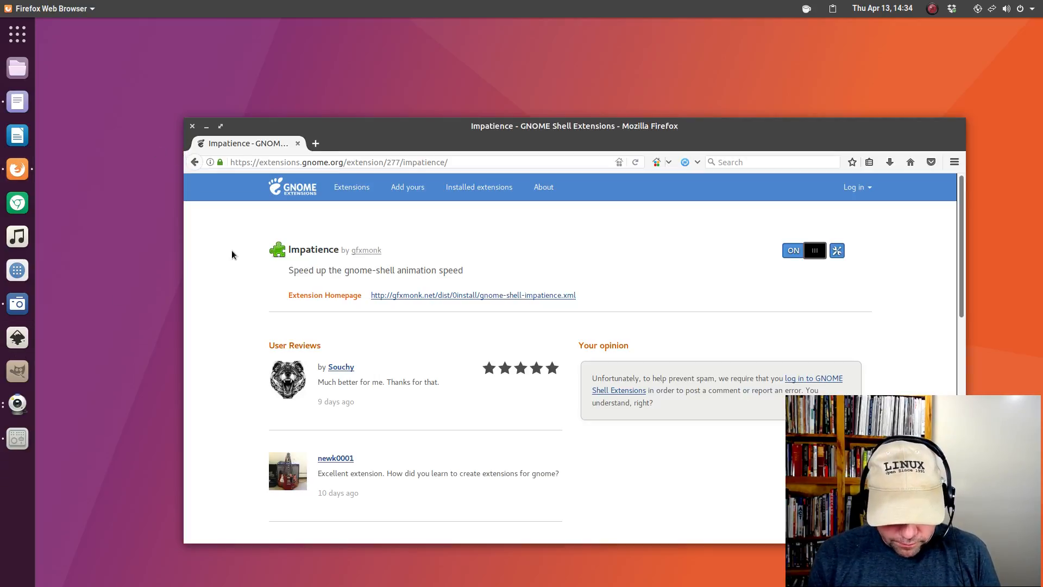
key(F12)
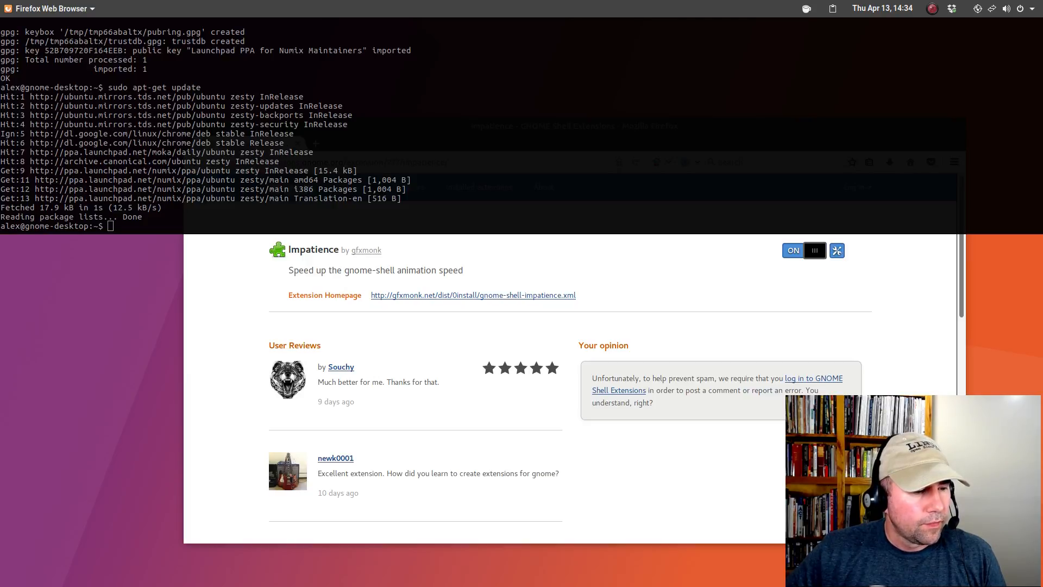
Run gsettings button-layout ':minimize,maximize,close' to put window buttons on the right, then hide the terminal.
key(ctrl+c)
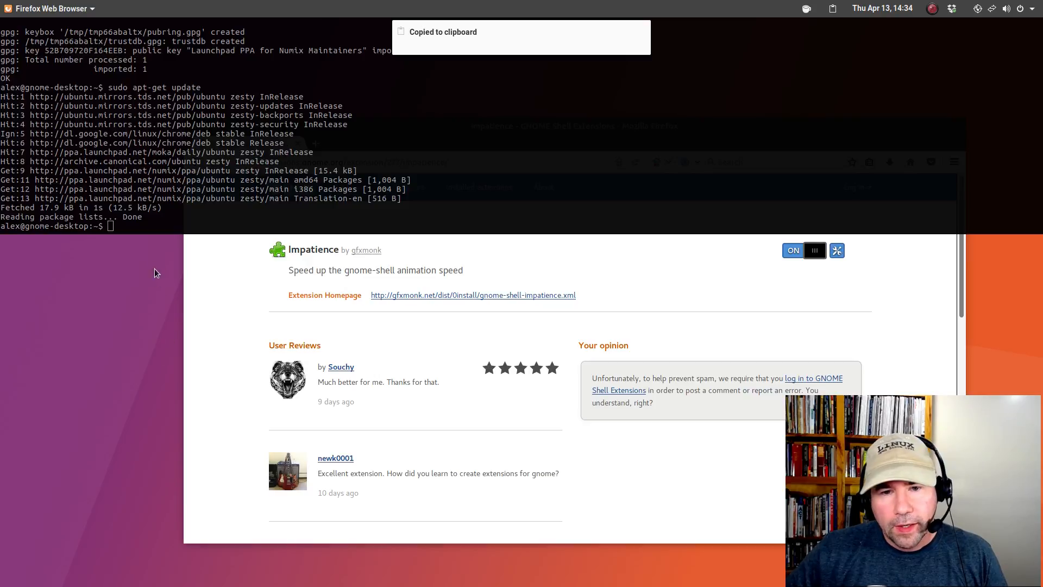
click(145, 228)
right_click(146, 227)
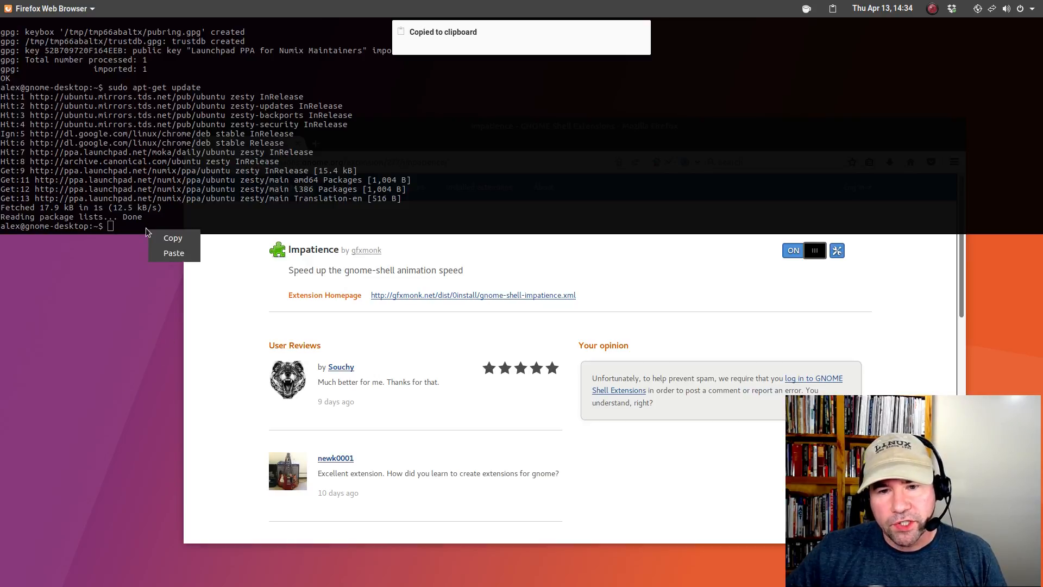
click(161, 252)
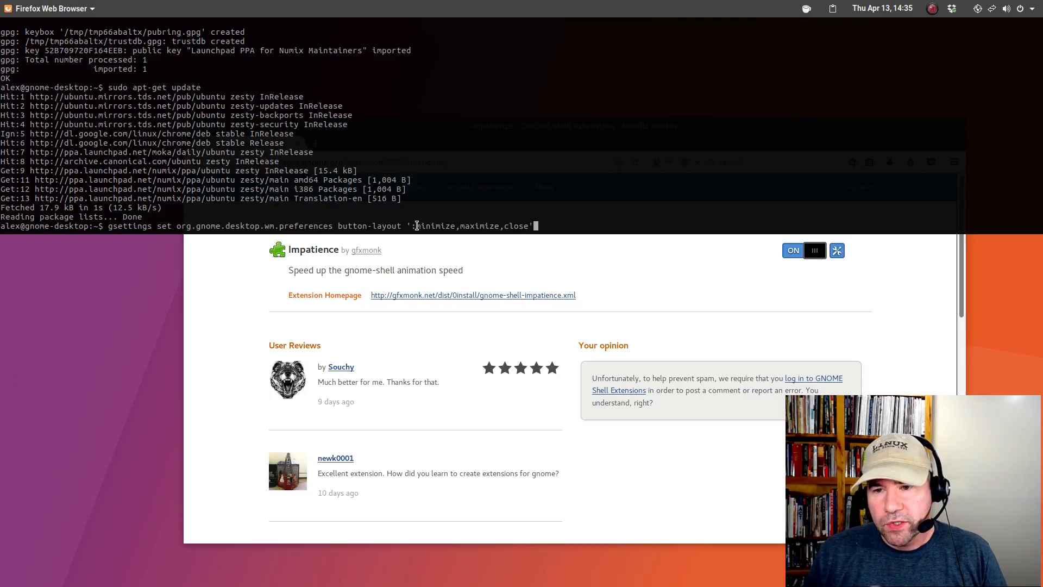
key(Return)
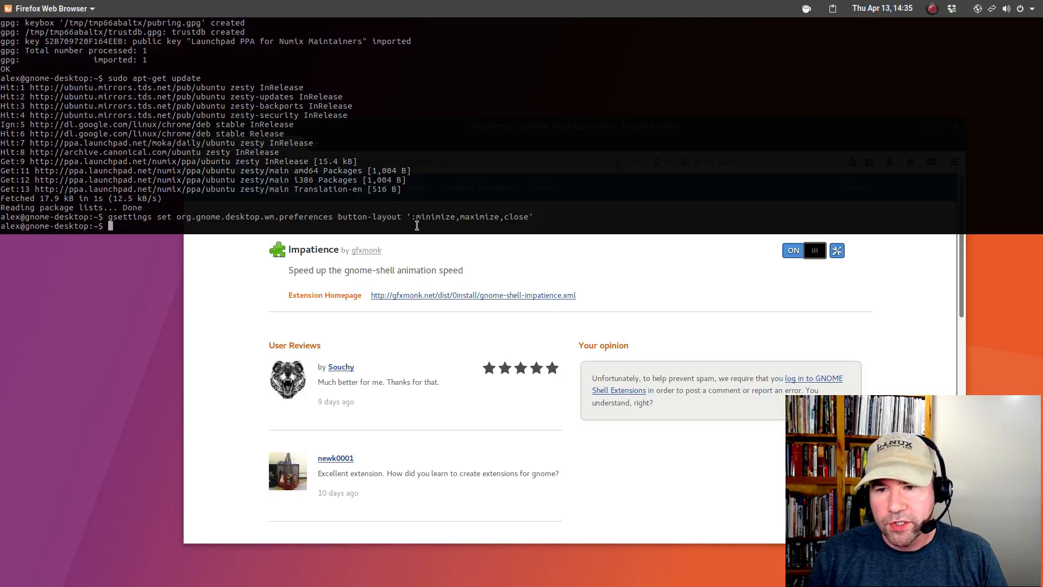
key(F12)
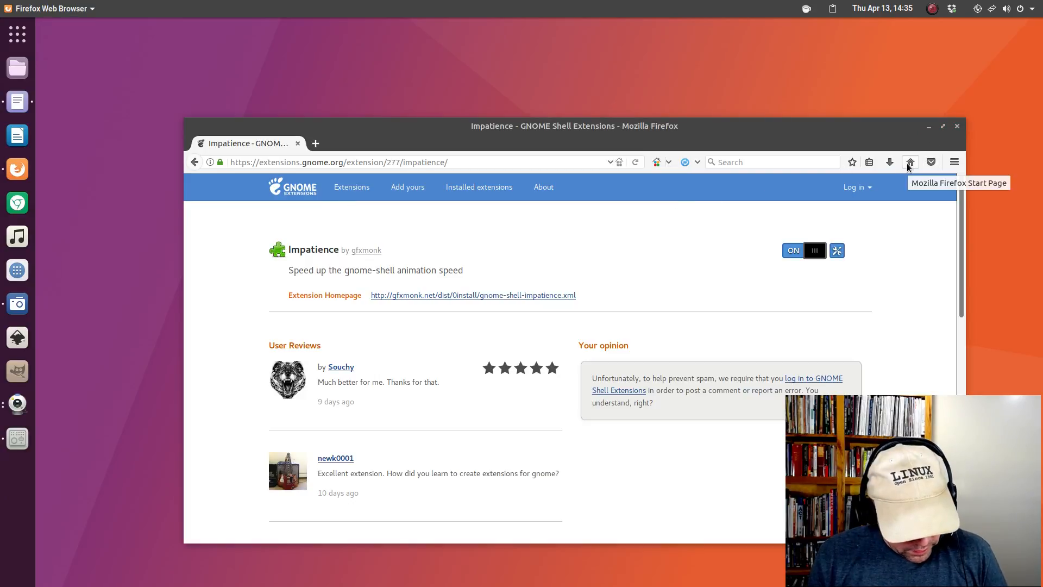
Run gsettings button-layout 'close,minimize,maximize:' to move window buttons back left, then hide the terminal.
key(F12)
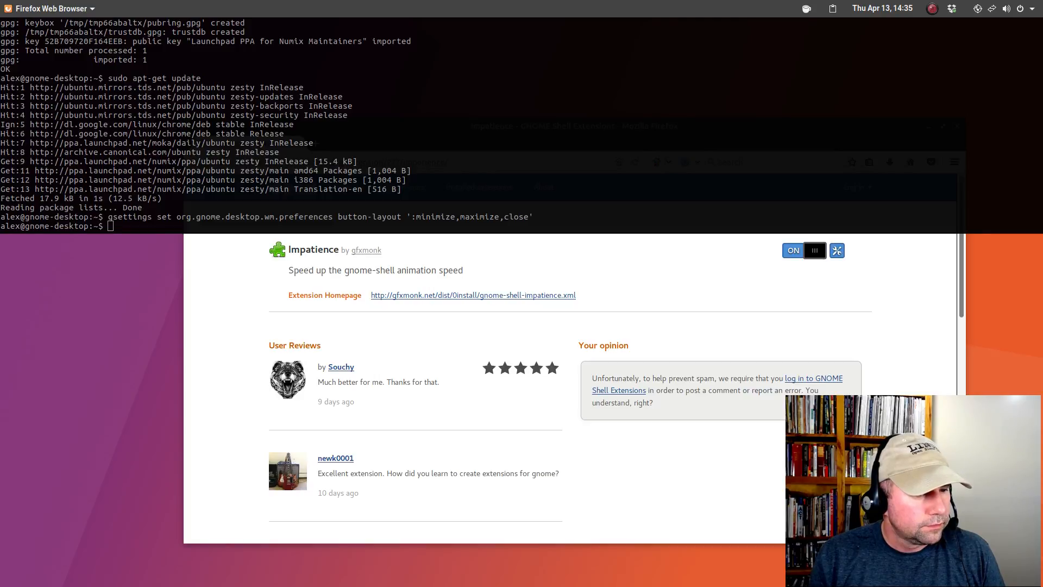
click(172, 228)
right_click(172, 229)
click(185, 254)
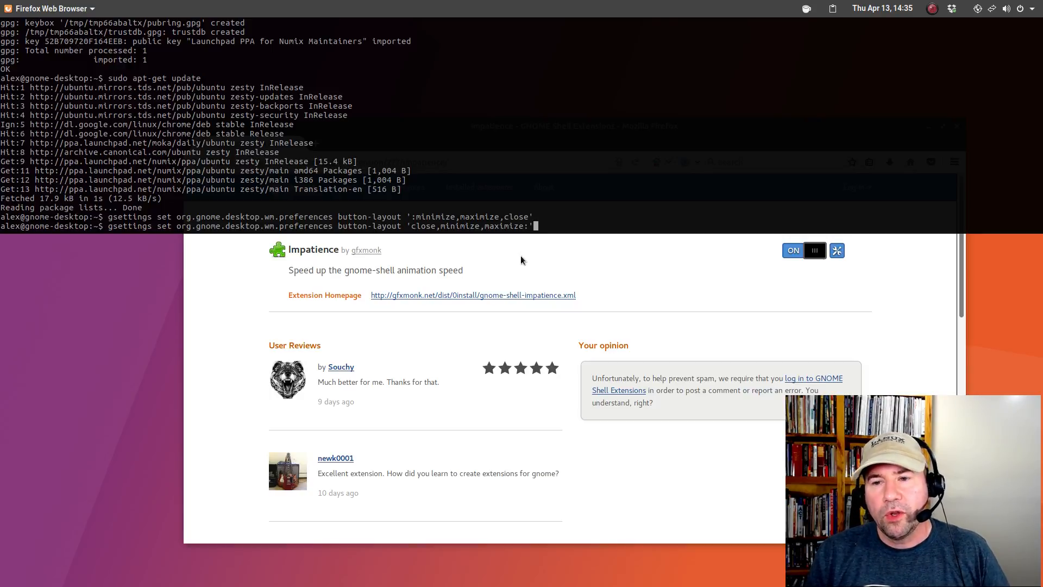
key(Return)
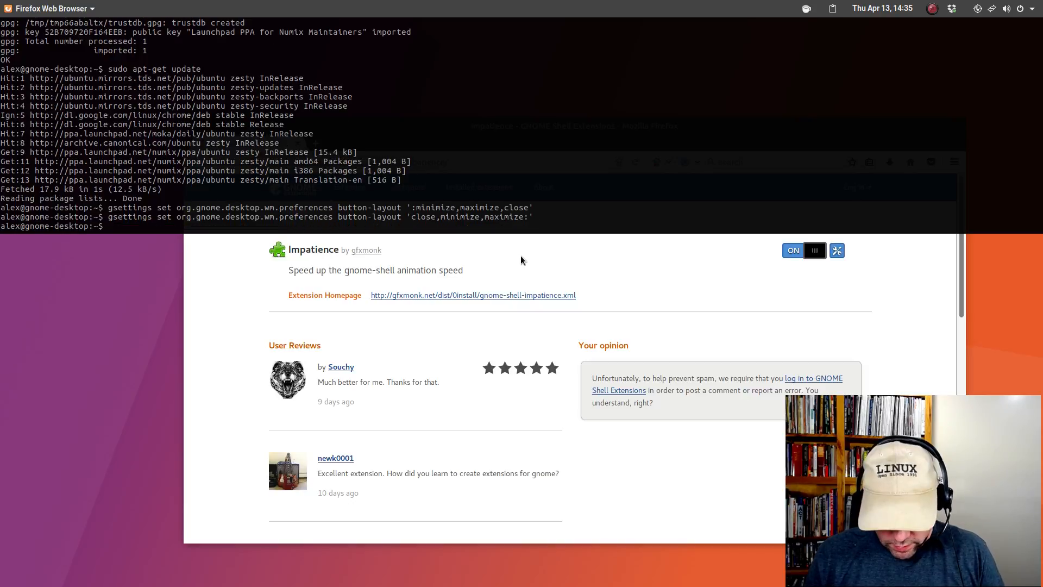
key(F12)
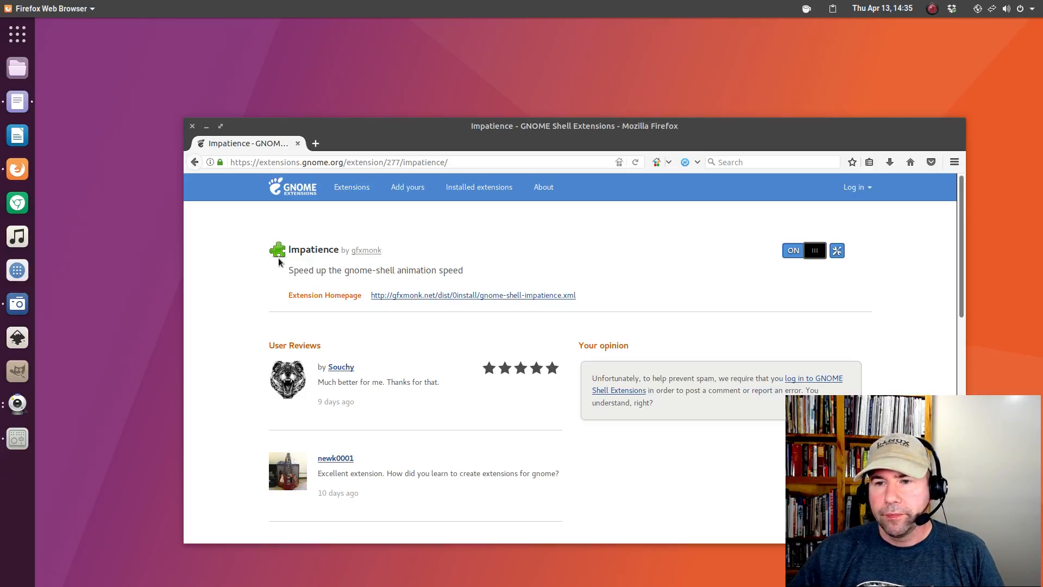
drag(0, 278, 489, 75)
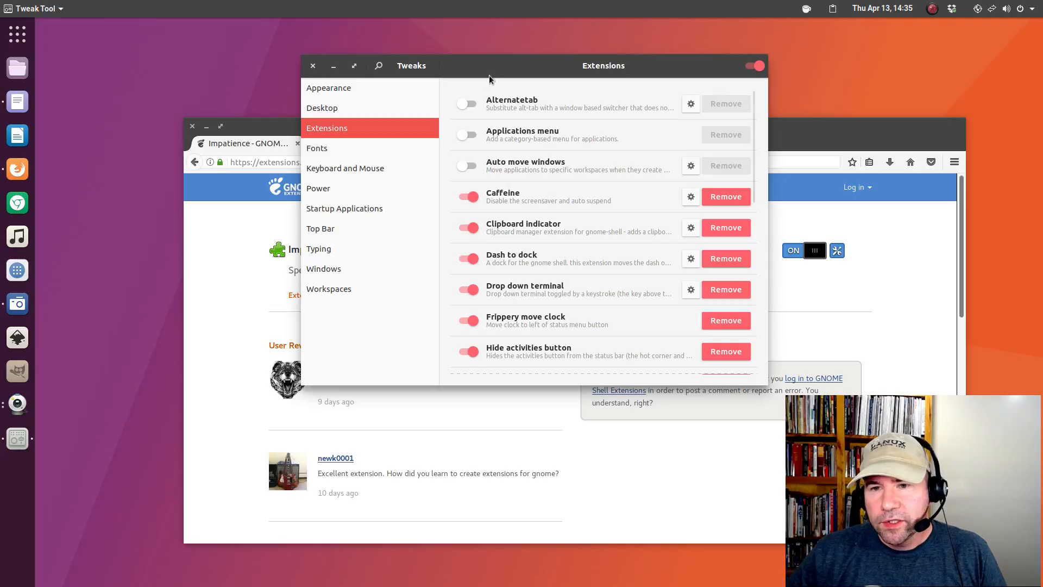
click(317, 147)
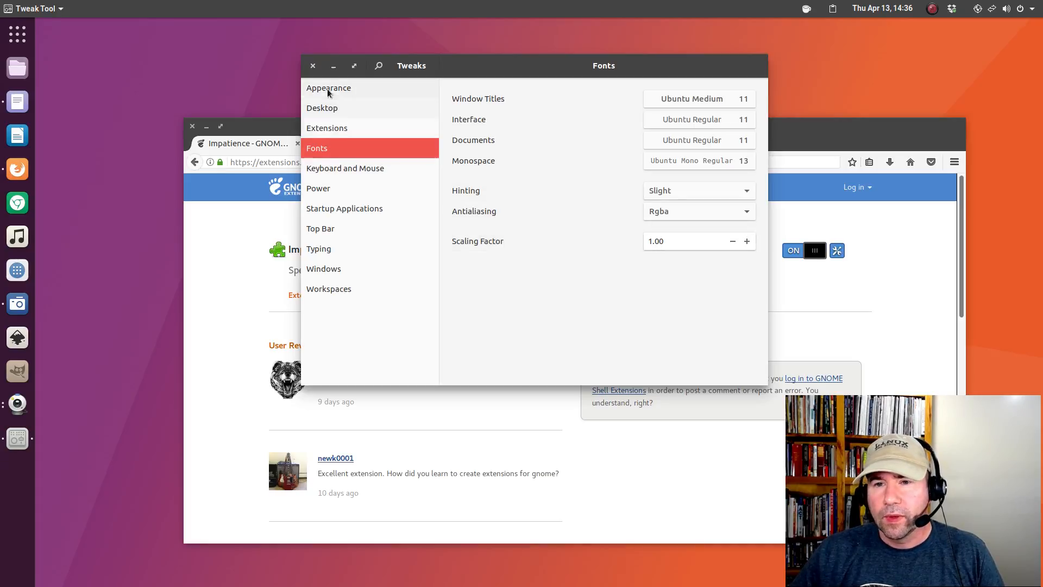
click(312, 67)
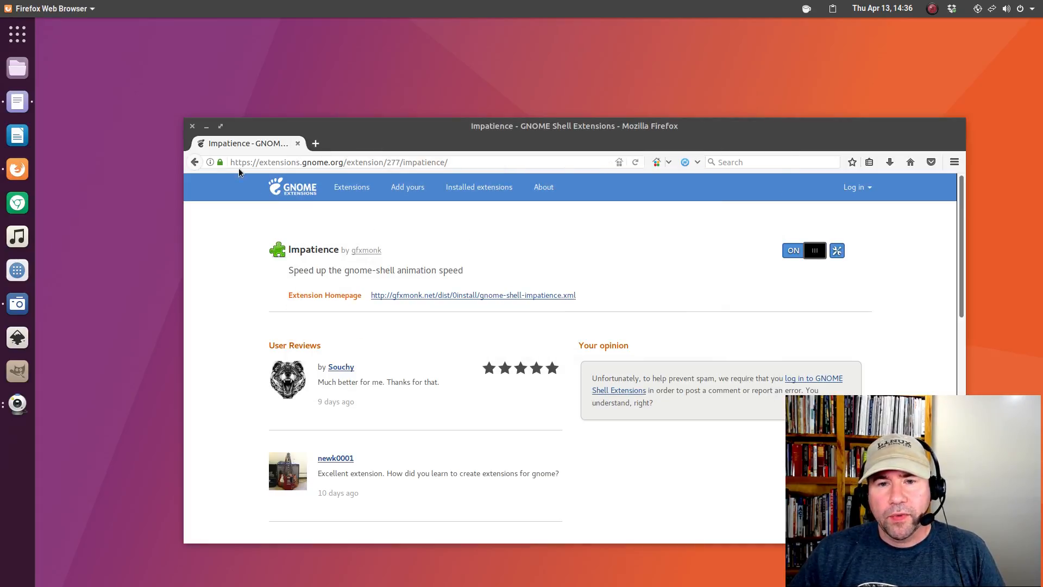
Close the Firefox window.
click(193, 126)
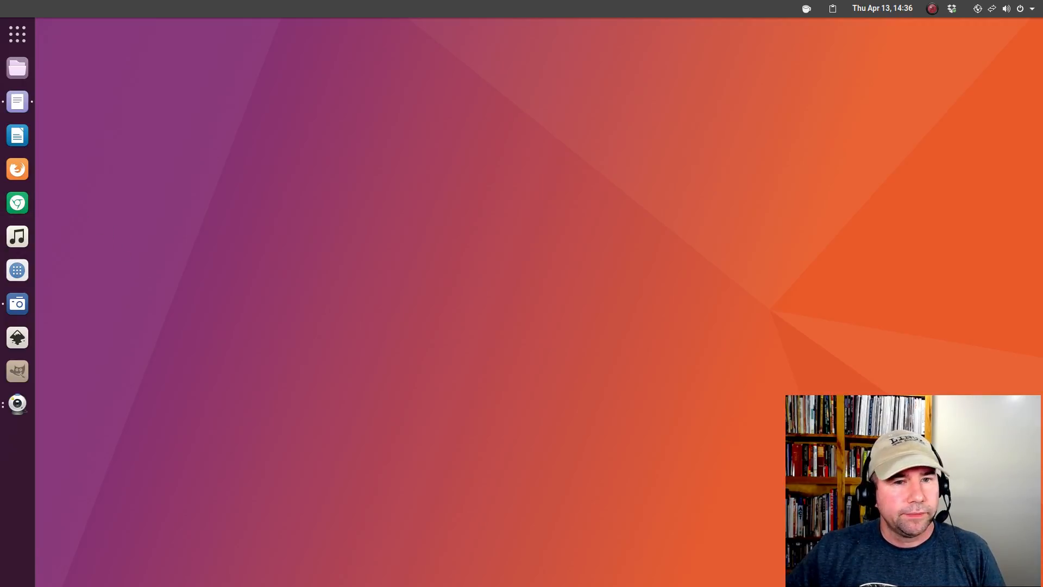
Drag the 'make gnome look like ubuntu' Text Editor window in from the left screen edge.
drag(0, 218, 415, 101)
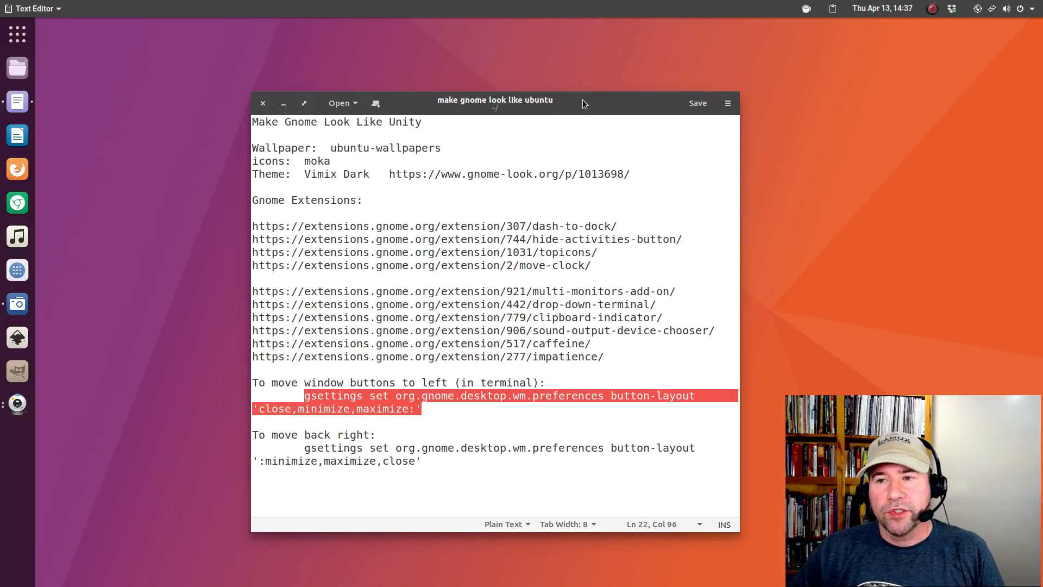
Reposition the 'make gnome look like ubuntu' notes window, then drag it off the left edge to the other monitor.
drag(583, 99, 404, 69)
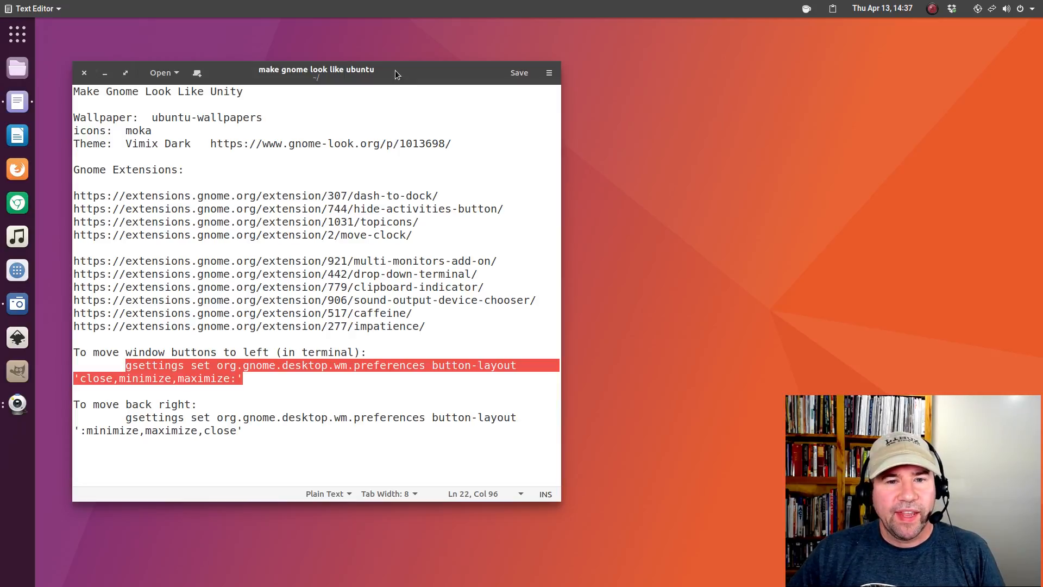
drag(395, 70, 449, 102)
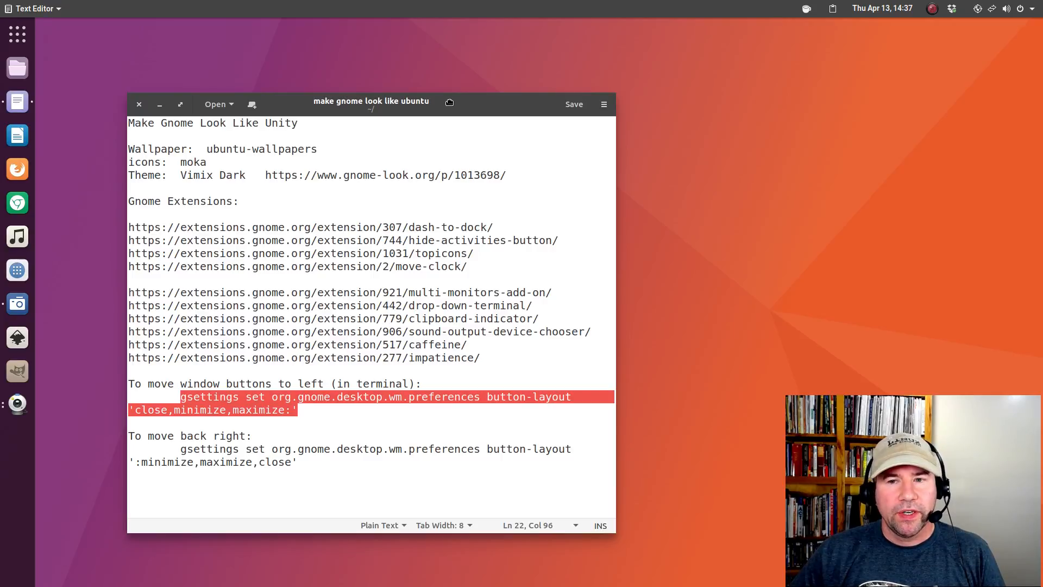
drag(449, 103, 0, 136)
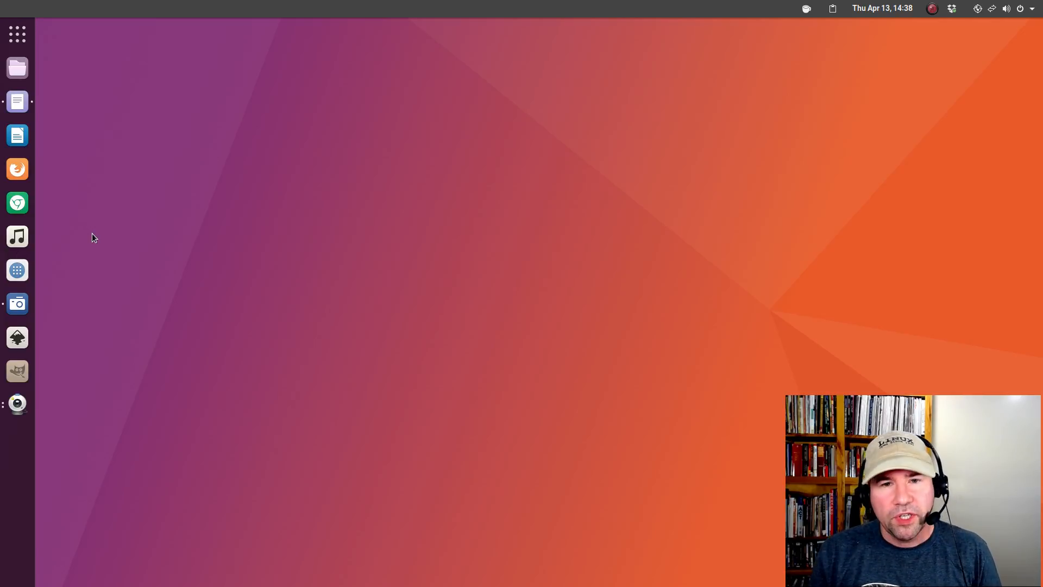
key(super)
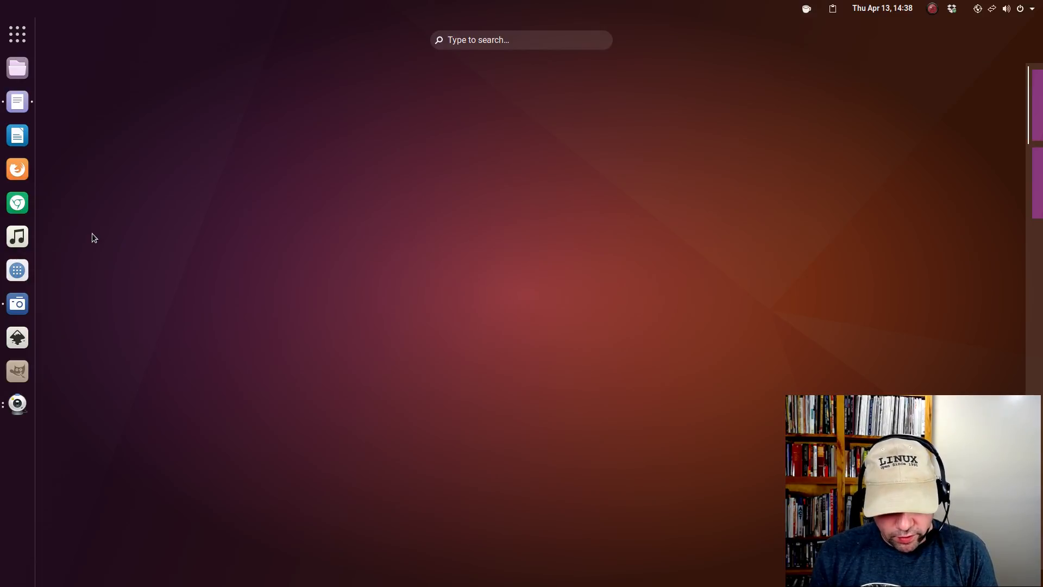
text(writer)
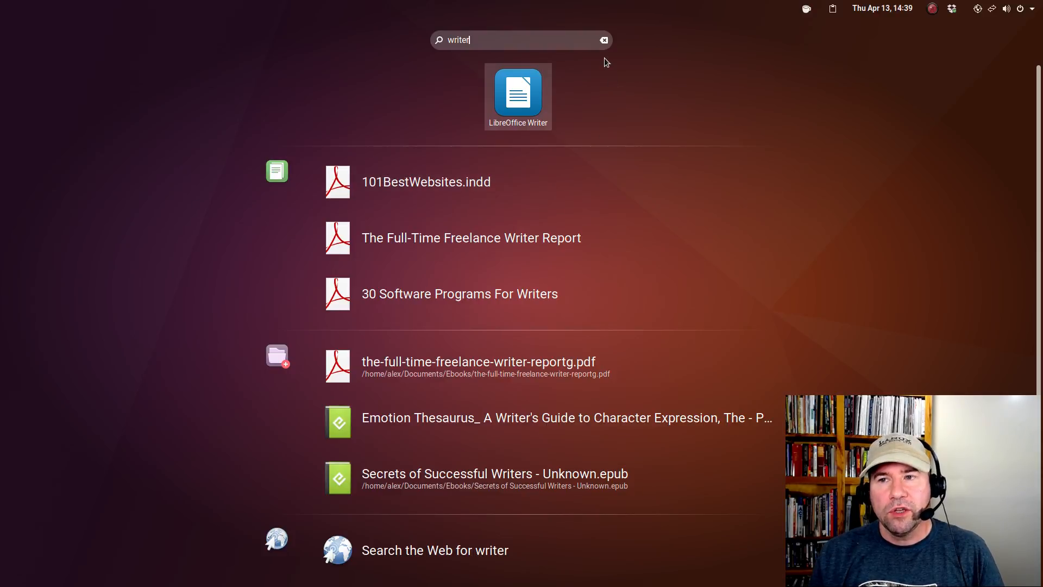
click(603, 40)
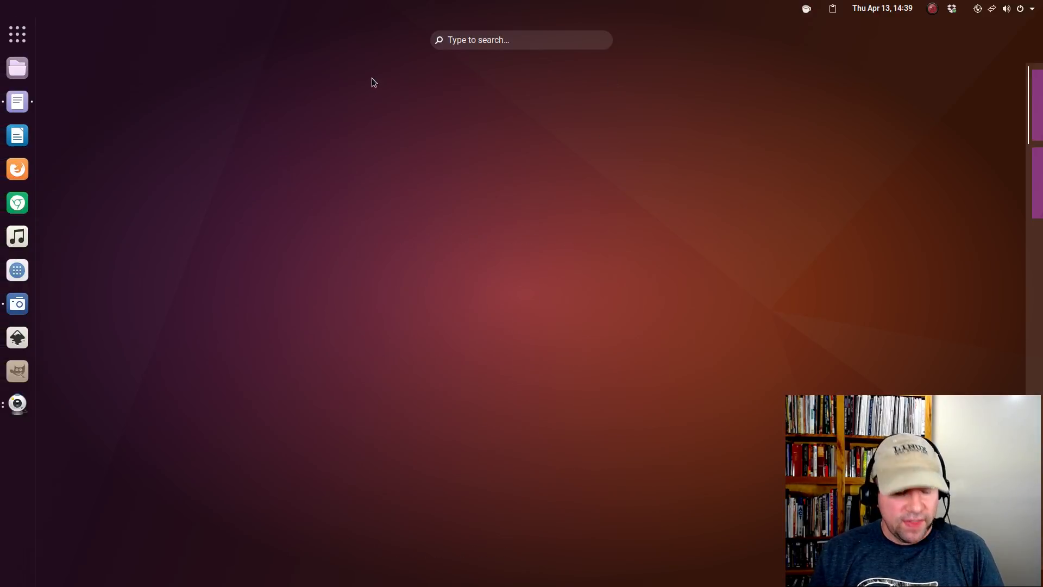
key(super)
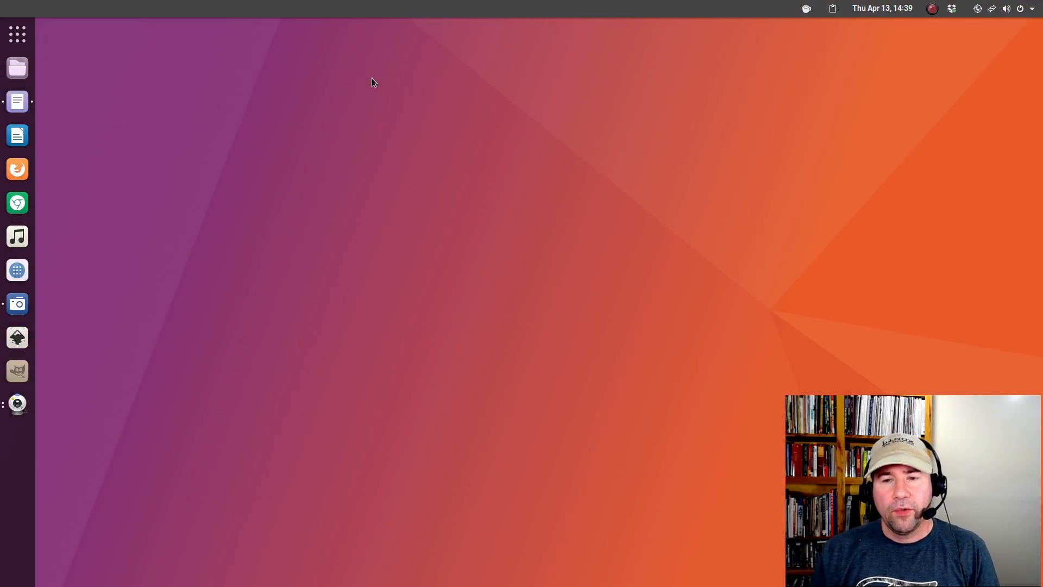